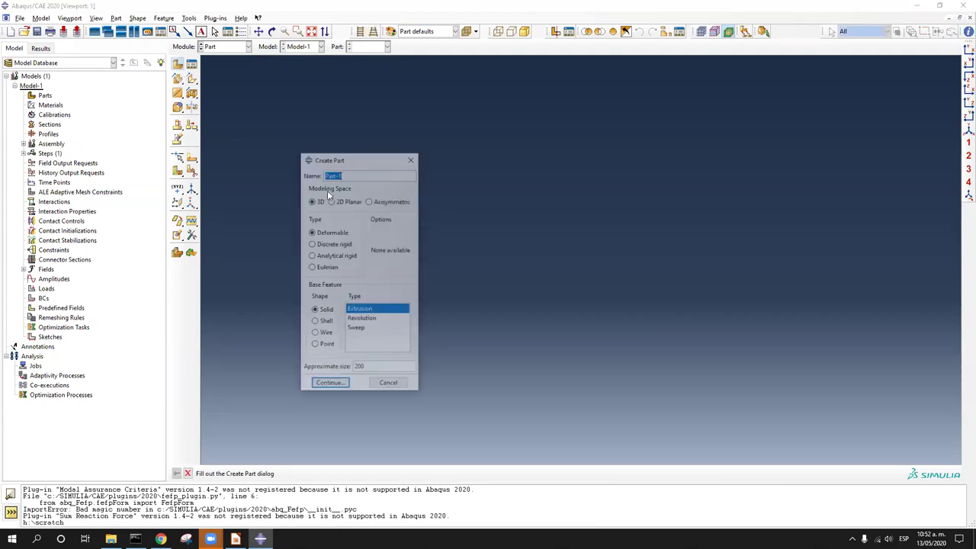
Create a 3D deformable solid-extrusion part named Viga and sketch a rectangle starting at the origin as its section.
text(Viga)
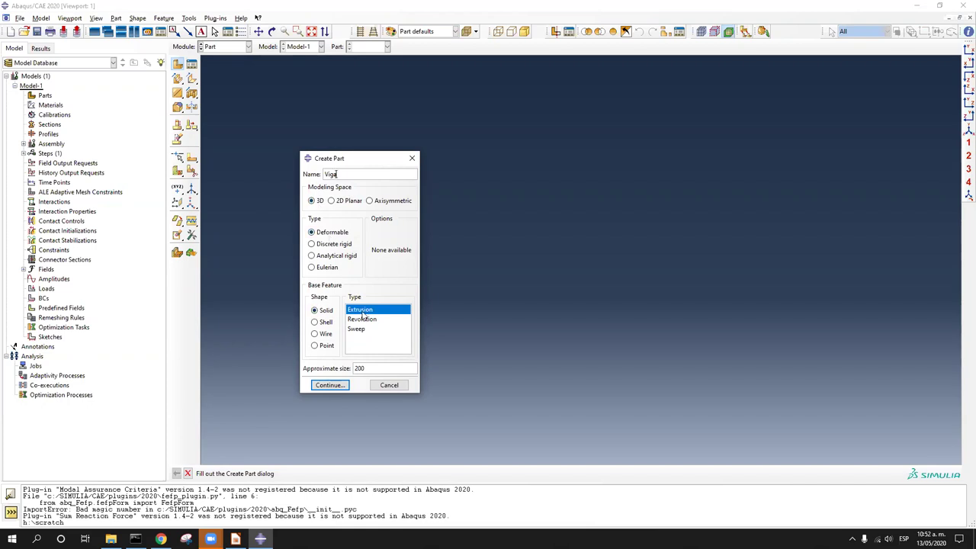
click(327, 385)
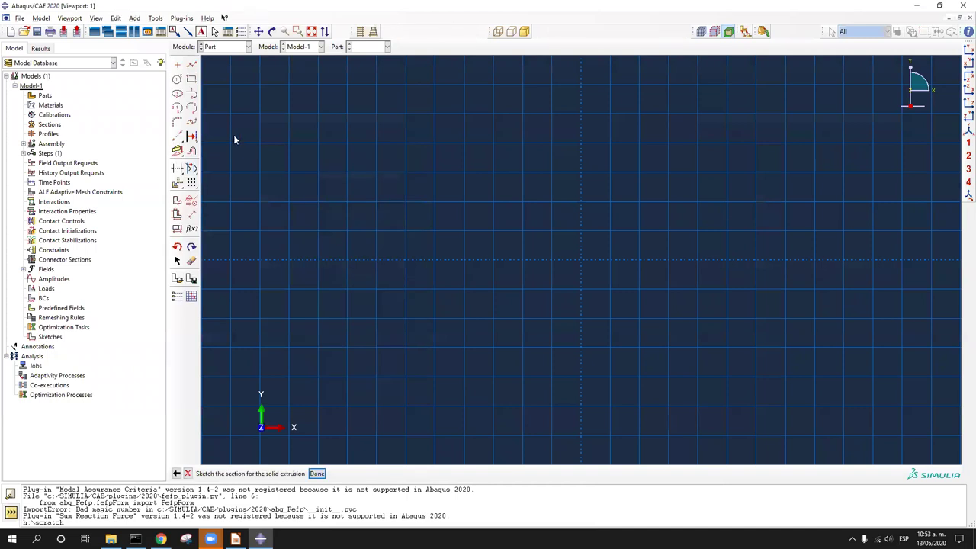
click(192, 79)
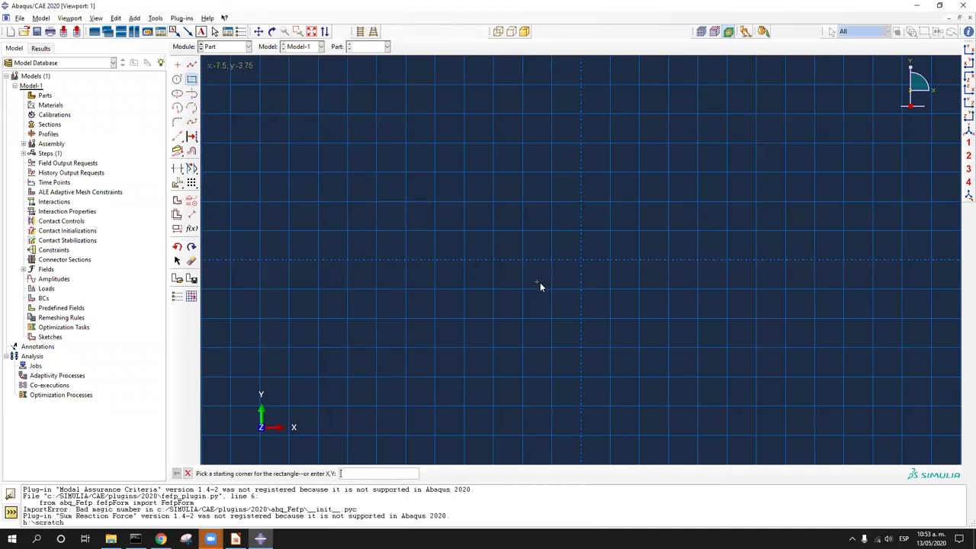
click(581, 259)
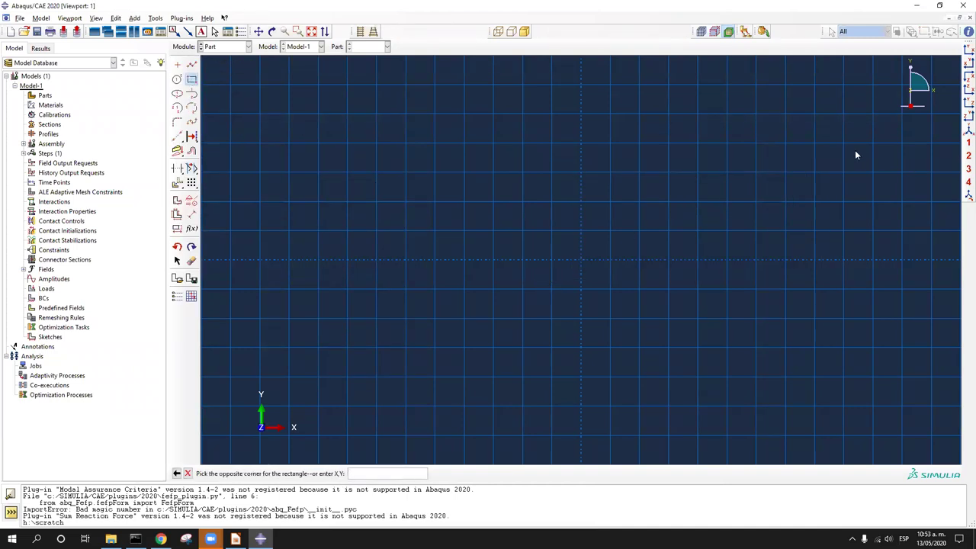
click(901, 145)
Draw a diagonal line crossing the rectangle's bottom edge and trim away the bottom edge's portion on the left of the crossing.
click(192, 65)
click(565, 383)
click(697, 246)
key(Escape)
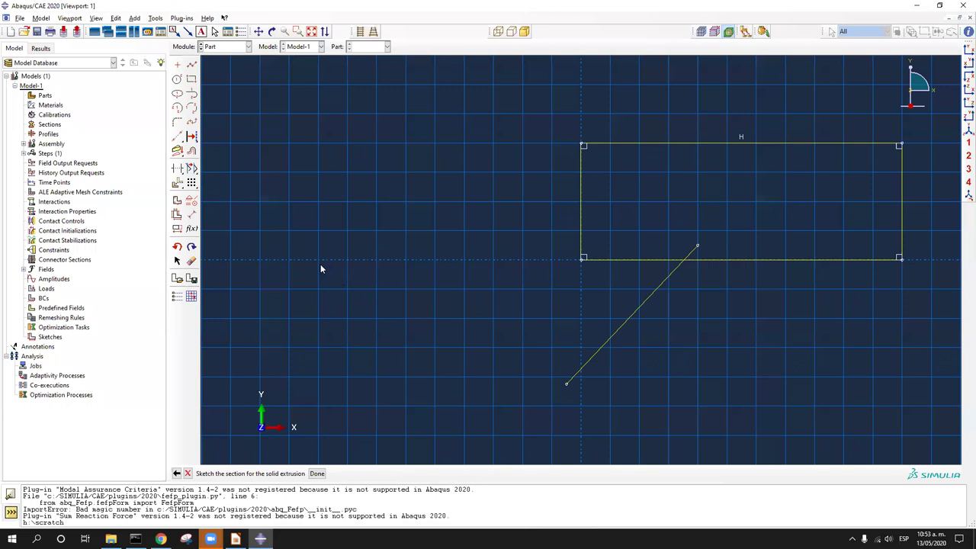
click(177, 168)
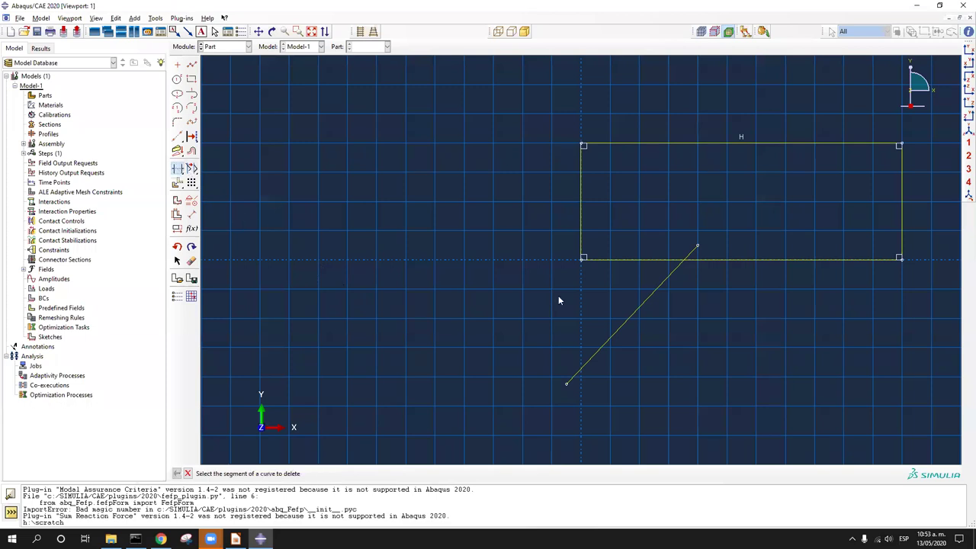
click(648, 259)
Extend the rectangle's left edge down to the diagonal line and delete the line's leftover end beyond it.
drag(179, 173, 212, 173)
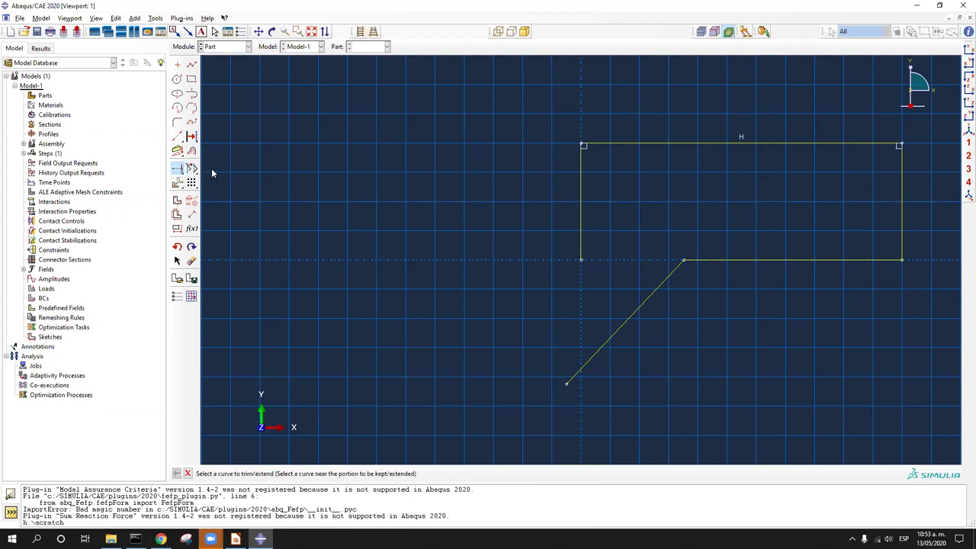
click(582, 225)
click(617, 332)
drag(178, 173, 192, 170)
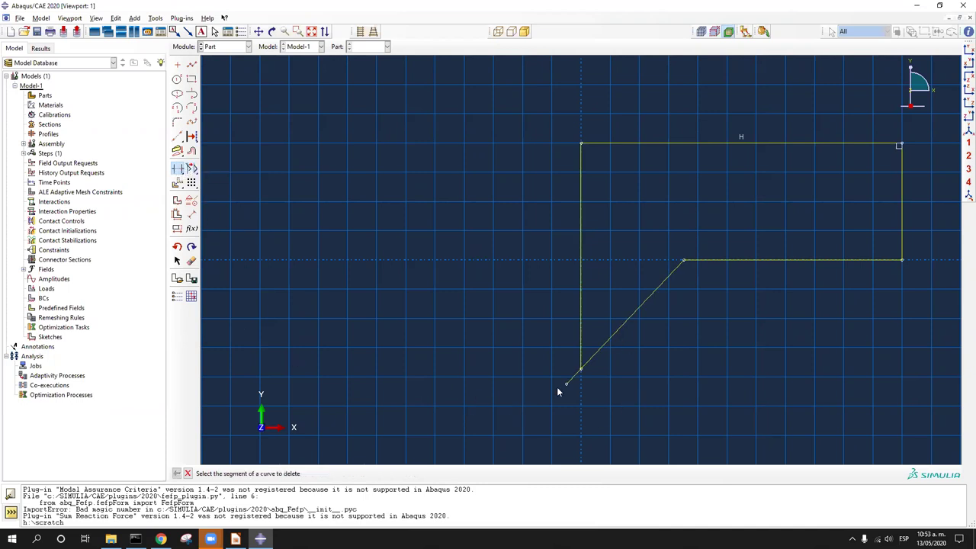
ctrl+alt+middle_drag(704, 371, 580, 379)
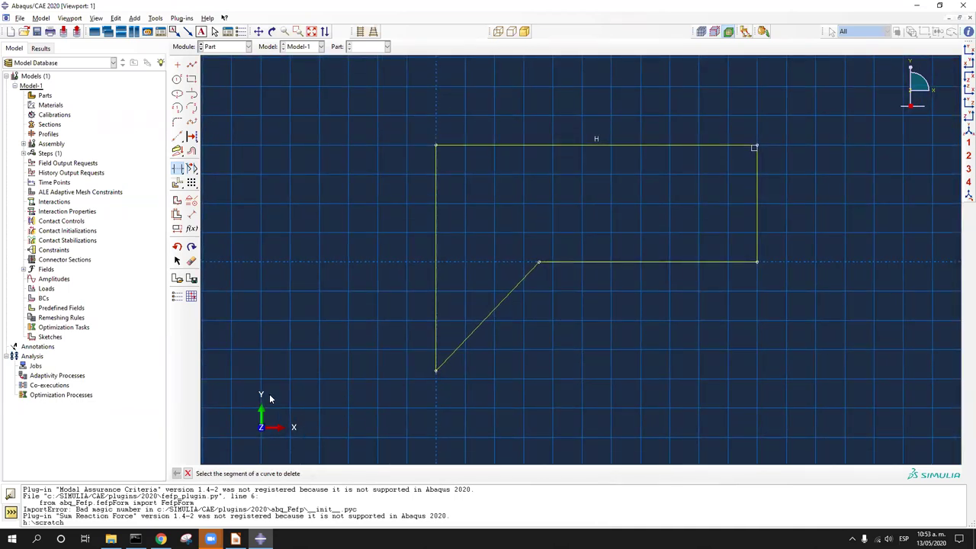
Apply a Fixed constraint to all entities of the section sketch.
click(192, 201)
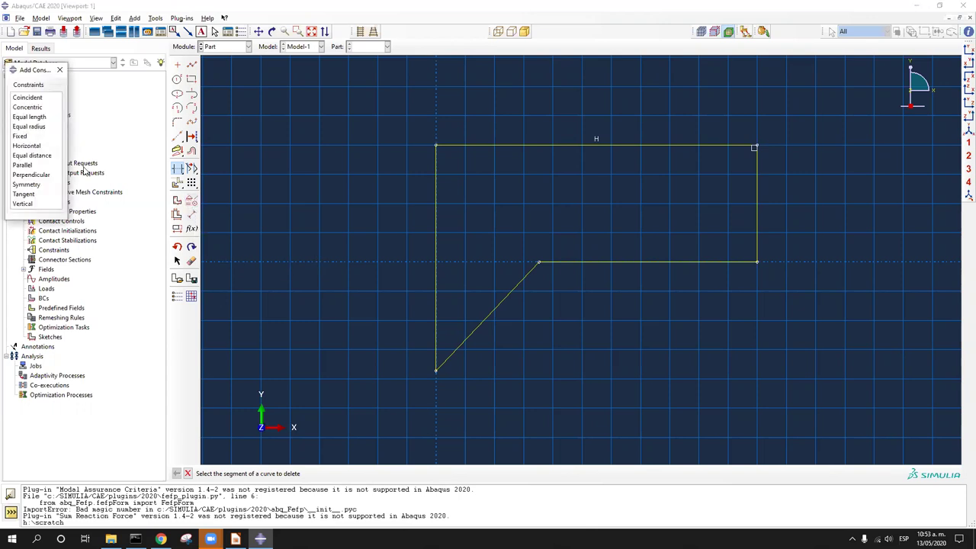
click(21, 136)
mouse_move(404, 112)
mouse_down()
mouse_move(789, 401)
mouse_move(806, 391)
mouse_up()
middle_click(803, 390)
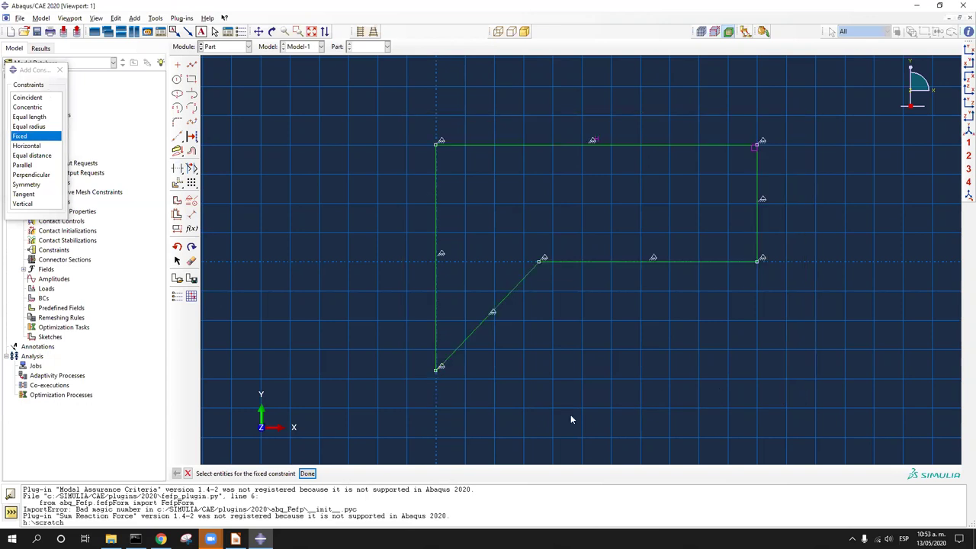
click(307, 474)
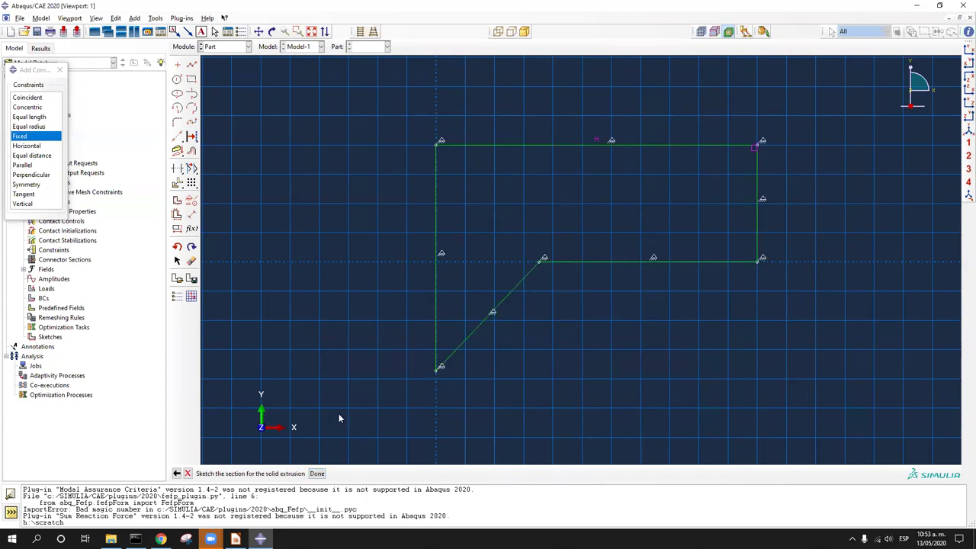
Finish the section sketch, extrude it to a depth of 4 and inspect the solid in 3D.
click(318, 474)
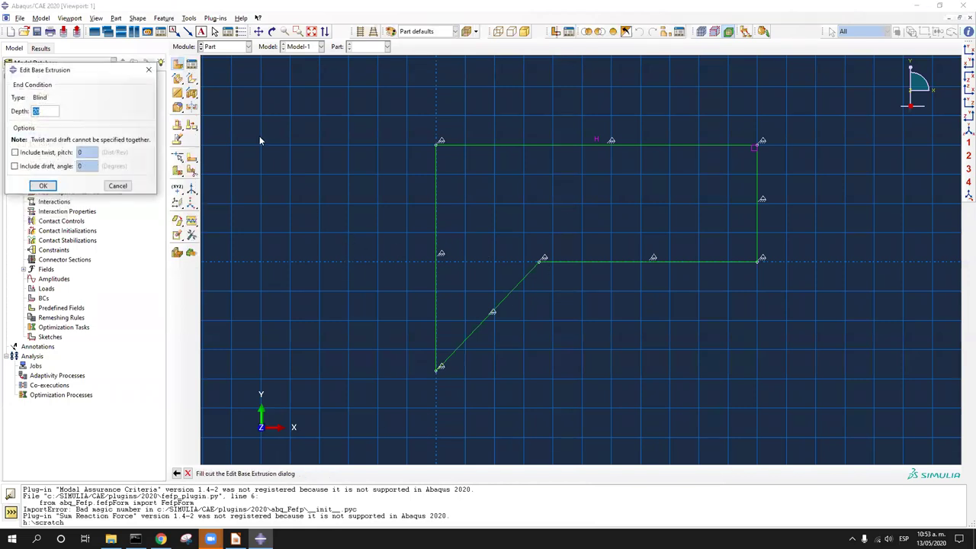
drag(112, 73, 321, 159)
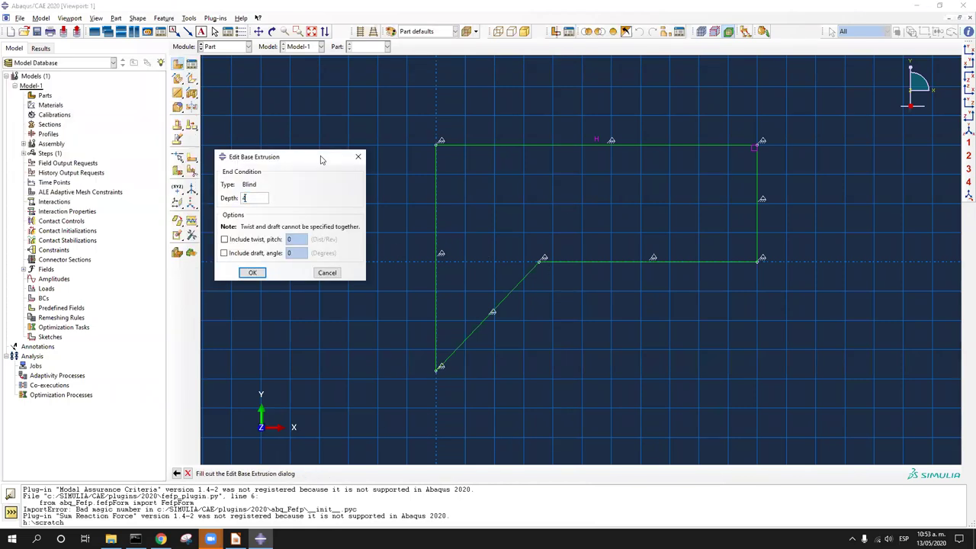
click(252, 273)
ctrl+alt+drag(571, 279, 666, 345)
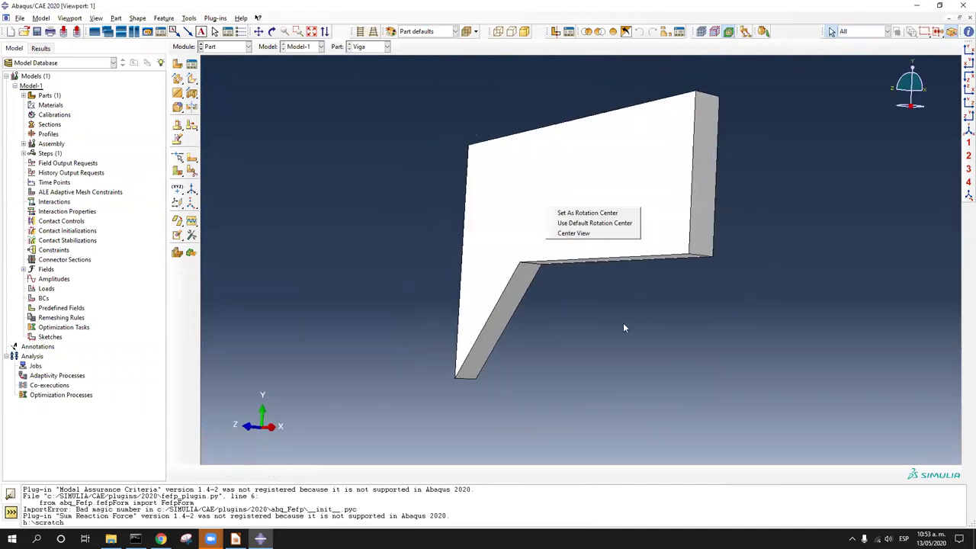
click(573, 233)
ctrl+alt+middle_drag(575, 279, 572, 351)
Create a material named Aluminio in the Property module and add an Elastic behavior to it.
click(221, 47)
click(210, 67)
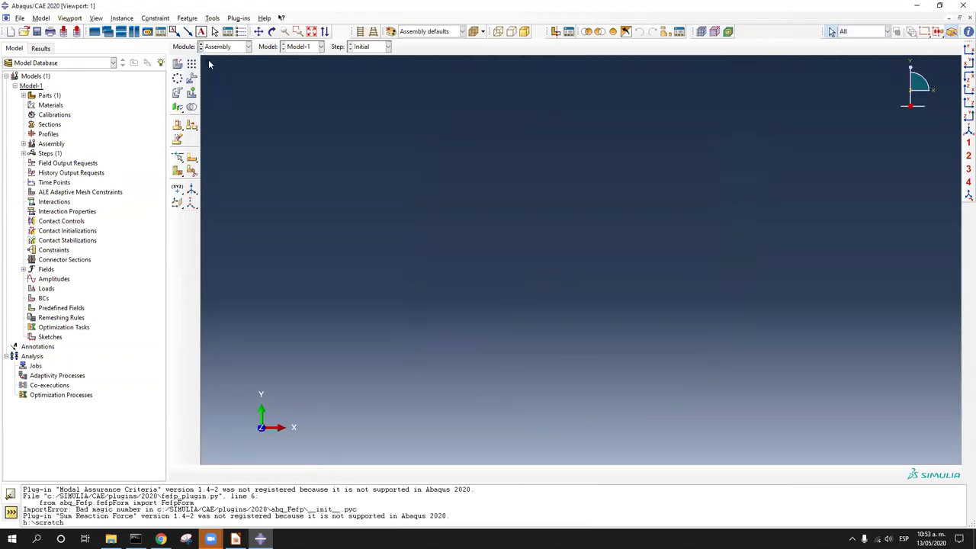
click(224, 47)
click(226, 65)
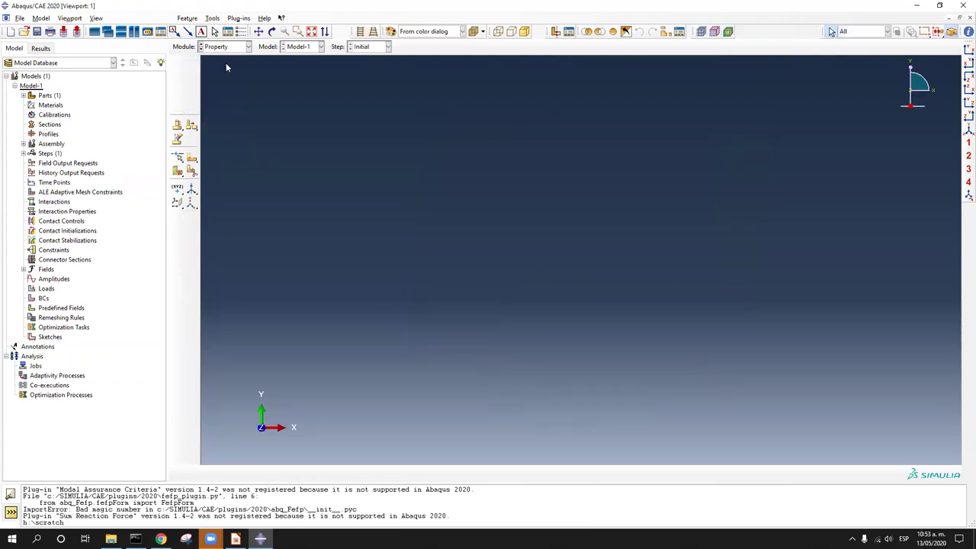
click(177, 64)
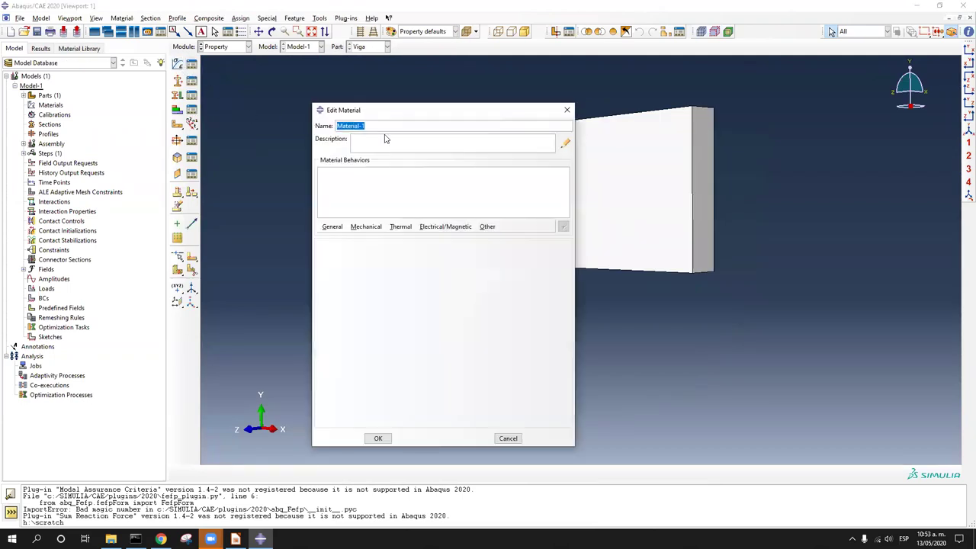
text(Alum)
click(366, 228)
mouse_move(457, 237)
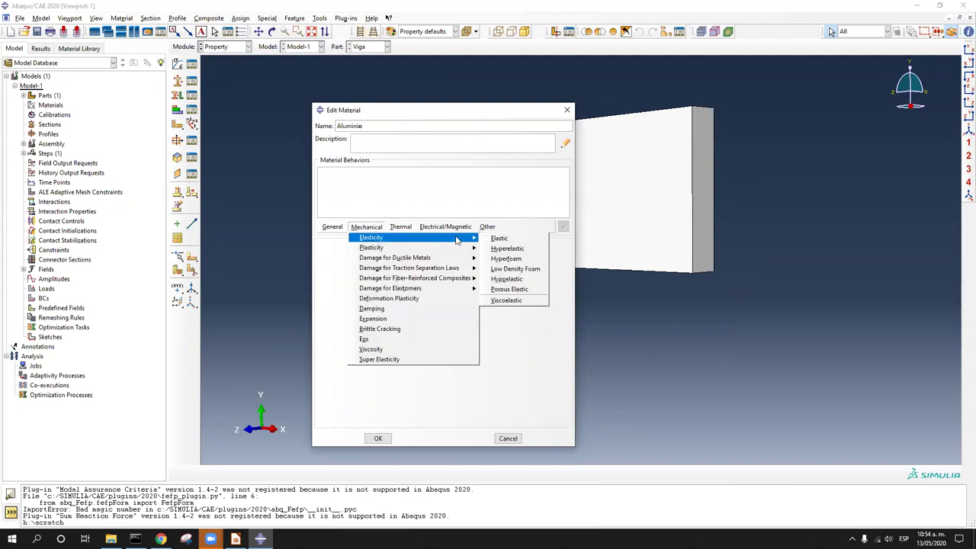
click(496, 239)
Define Aluminio's elastic data with a Young's modulus of 69000 and a Poisson's ratio of 0.3.
click(364, 366)
text(6)
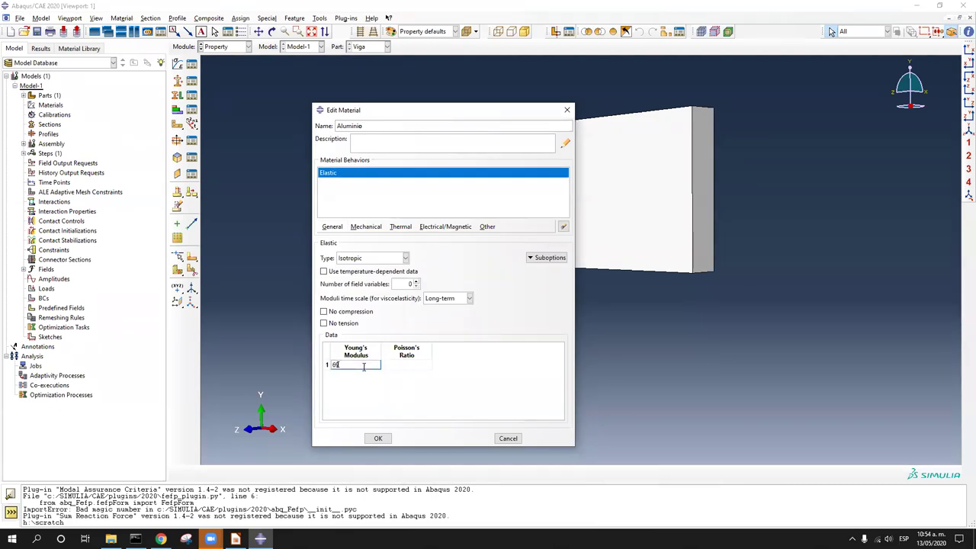
text(9000)
click(405, 369)
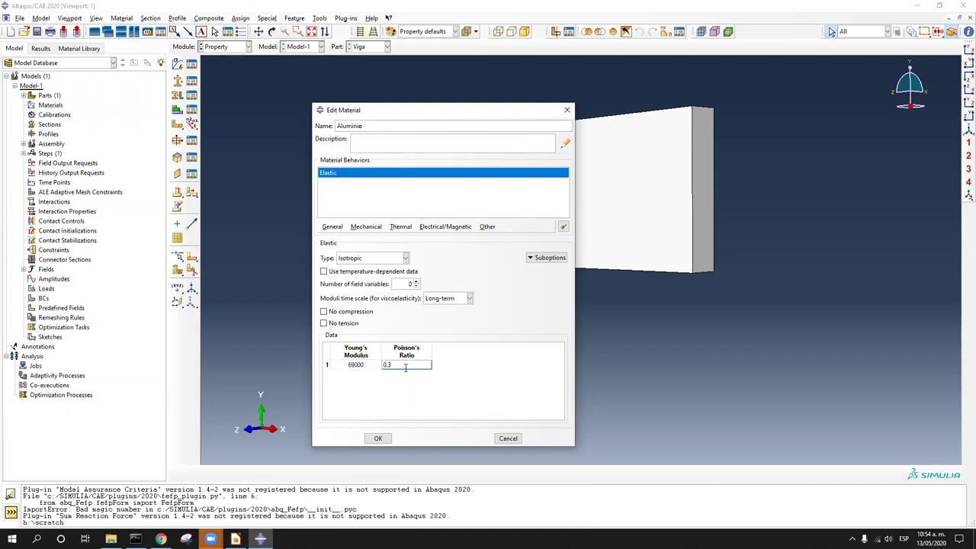
text(0.3)
click(377, 439)
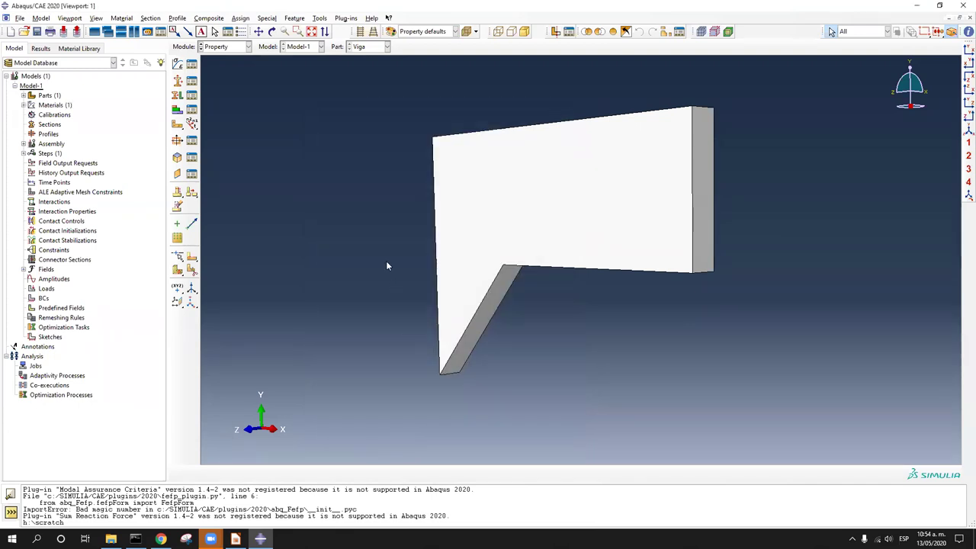
Create a homogeneous solid section named Section-Solida-AL that uses the Aluminio material.
ctrl+alt+drag(516, 257, 485, 305)
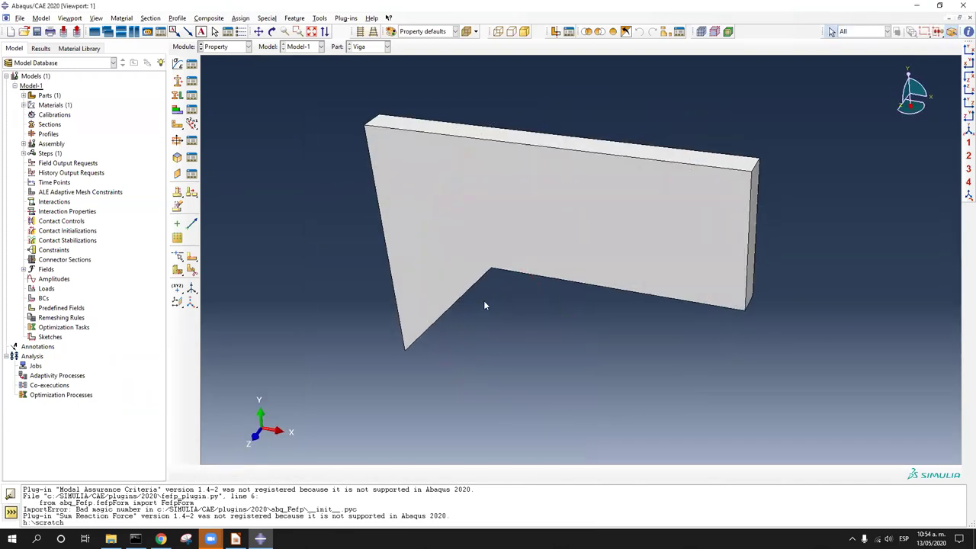
click(177, 80)
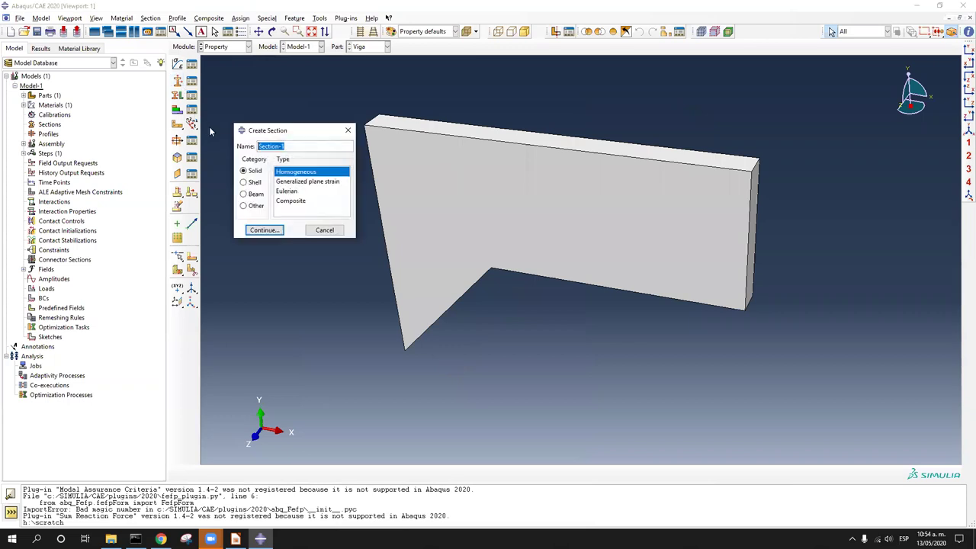
click(255, 172)
click(296, 148)
click(264, 229)
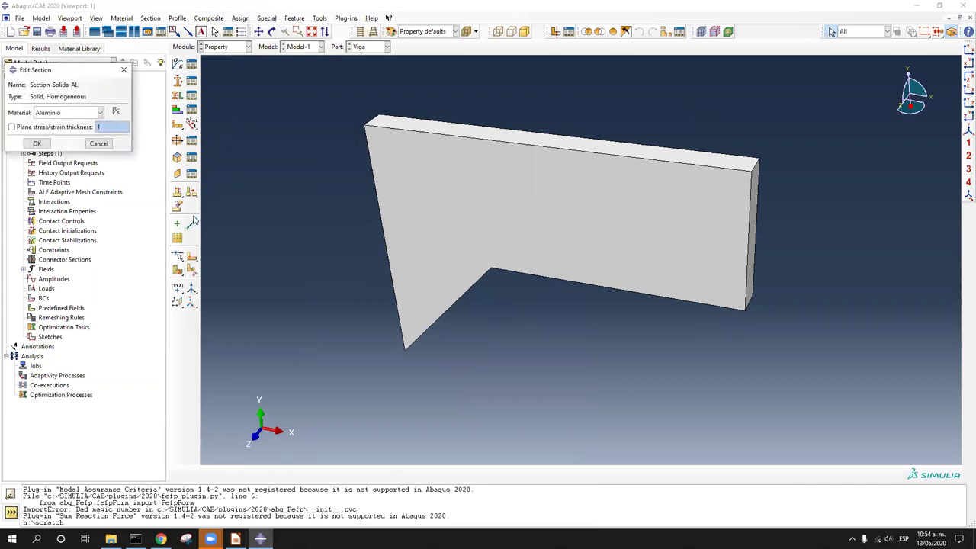
click(36, 143)
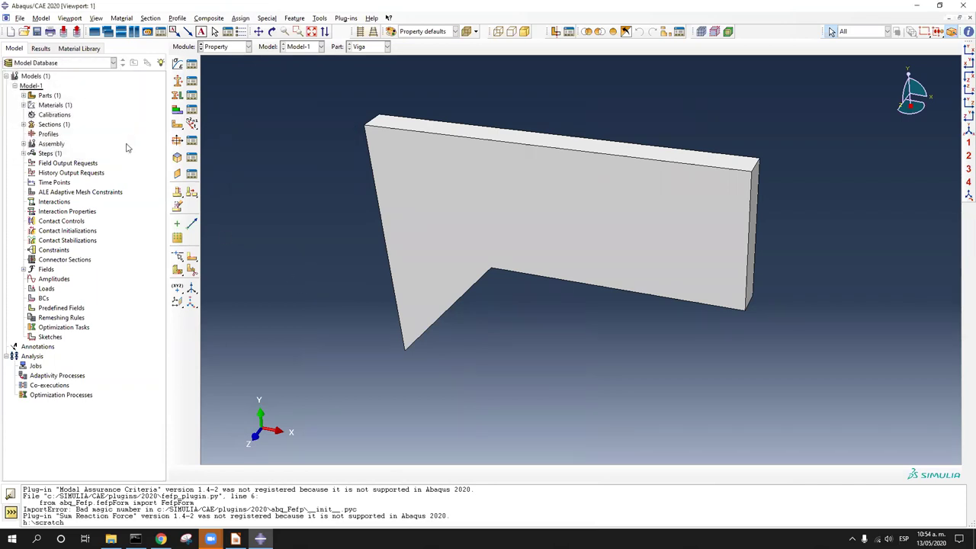
Assign Section-Solida-AL to the whole beam, storing the region as a set named Set-All.
click(178, 96)
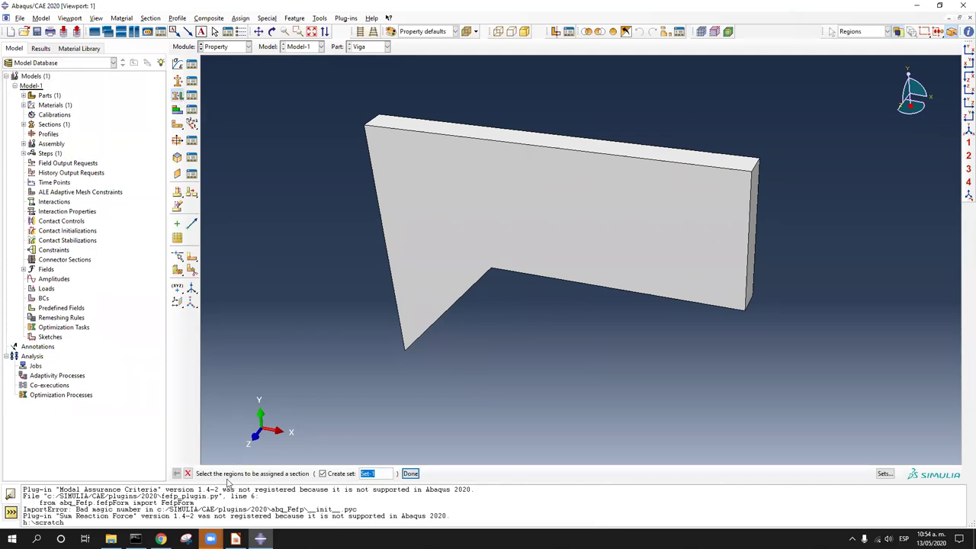
drag(321, 82, 802, 388)
click(383, 474)
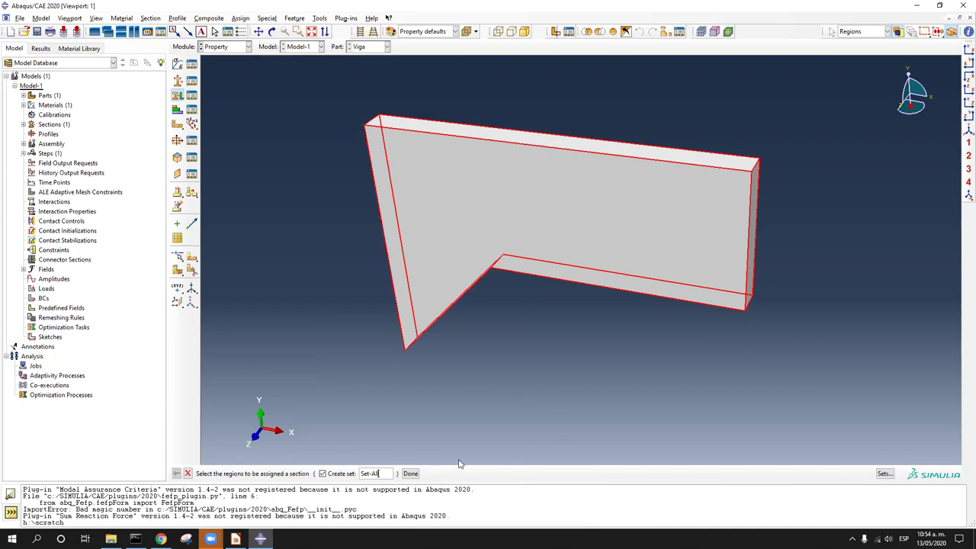
click(411, 474)
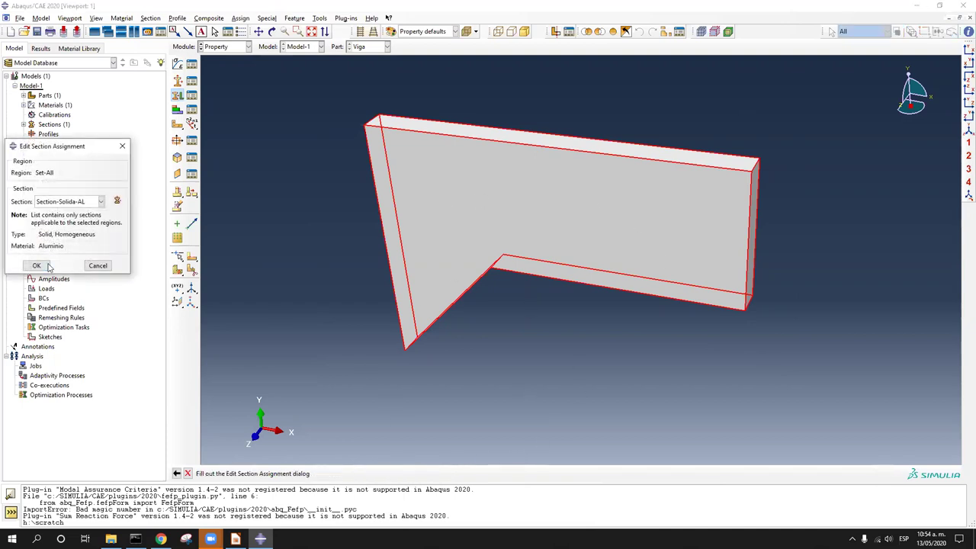
click(36, 265)
Add a dependent instance of the Viga part in the Assembly module.
ctrl+alt+drag(527, 367, 539, 255)
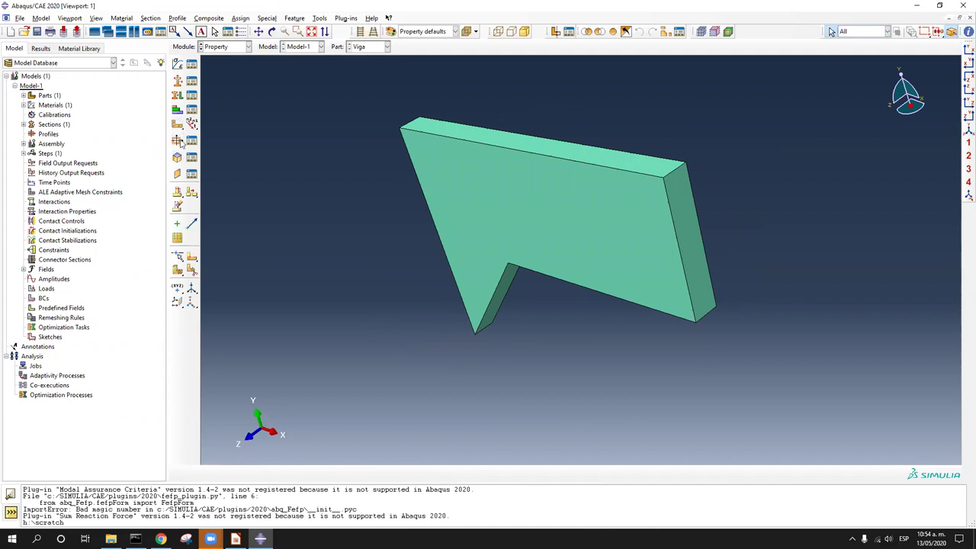
ctrl+alt+drag(466, 223, 549, 221)
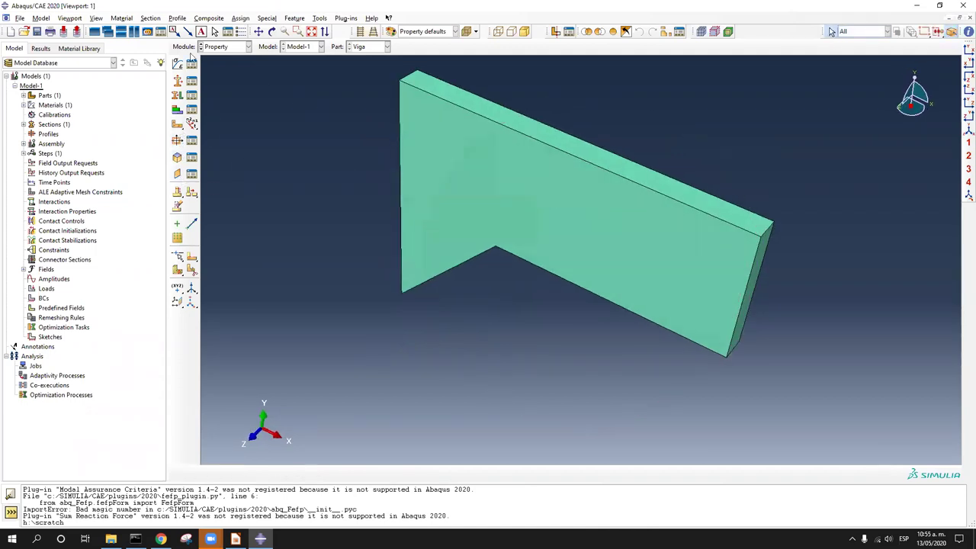
click(216, 47)
click(221, 71)
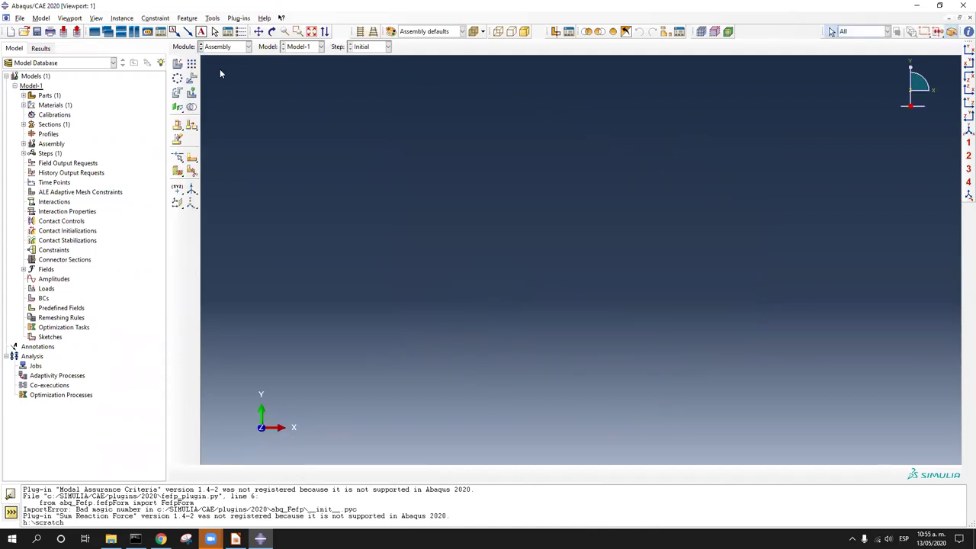
click(177, 63)
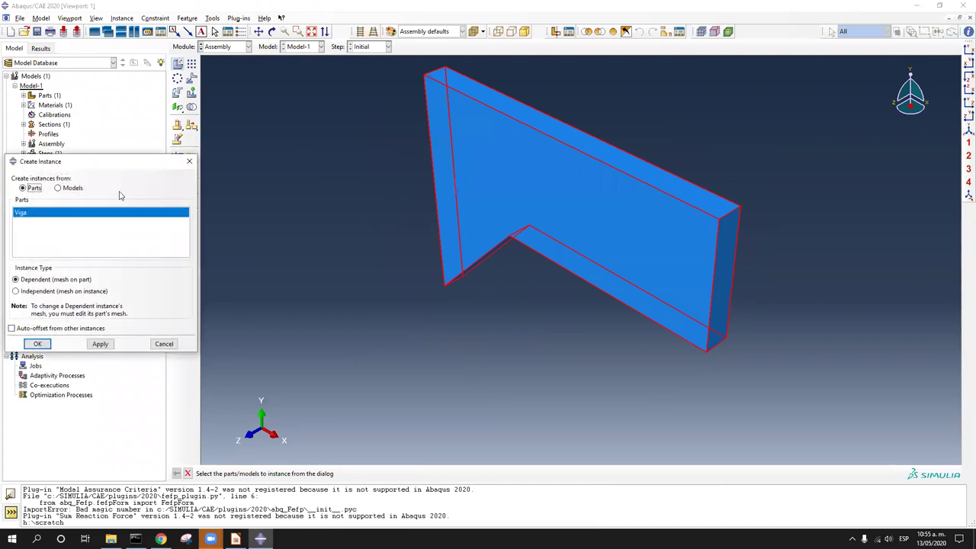
drag(136, 163, 332, 216)
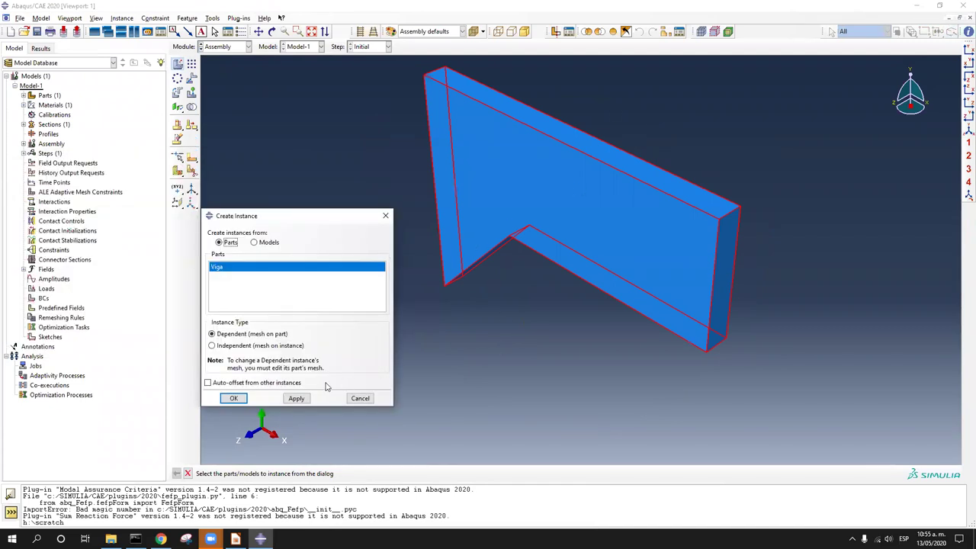
click(234, 398)
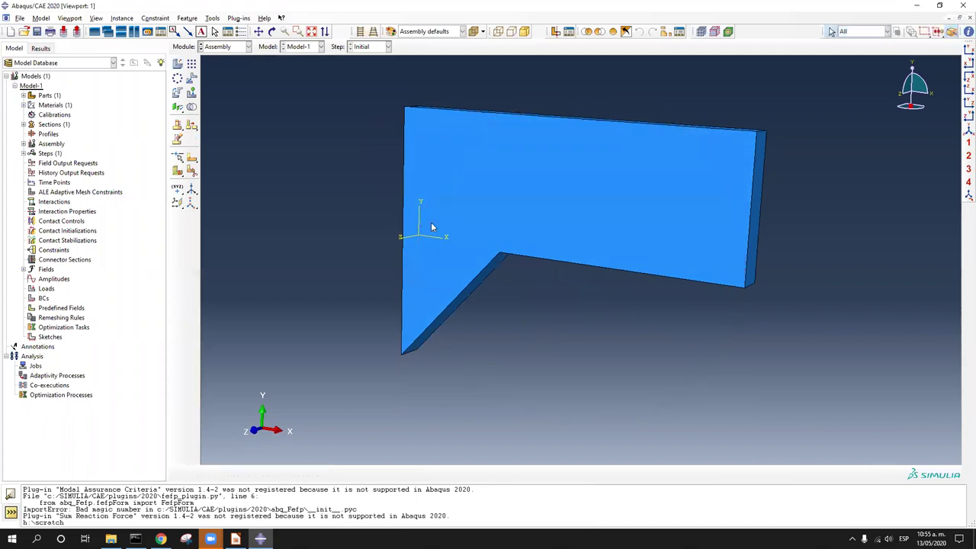
Switch to the Step module and start a new step after Initial with the General procedure type.
click(201, 50)
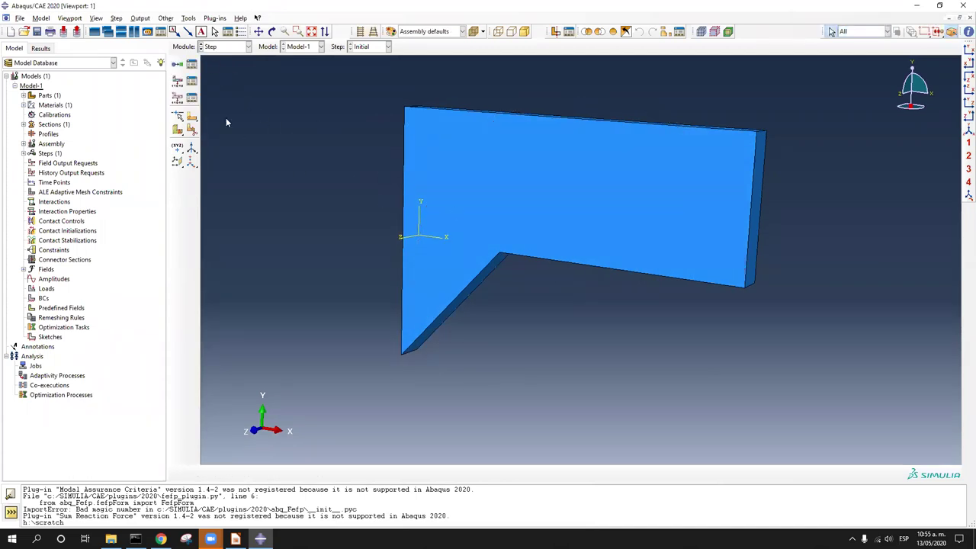
click(178, 64)
scroll(353, 320, up, 2)
drag(304, 356, 310, 440)
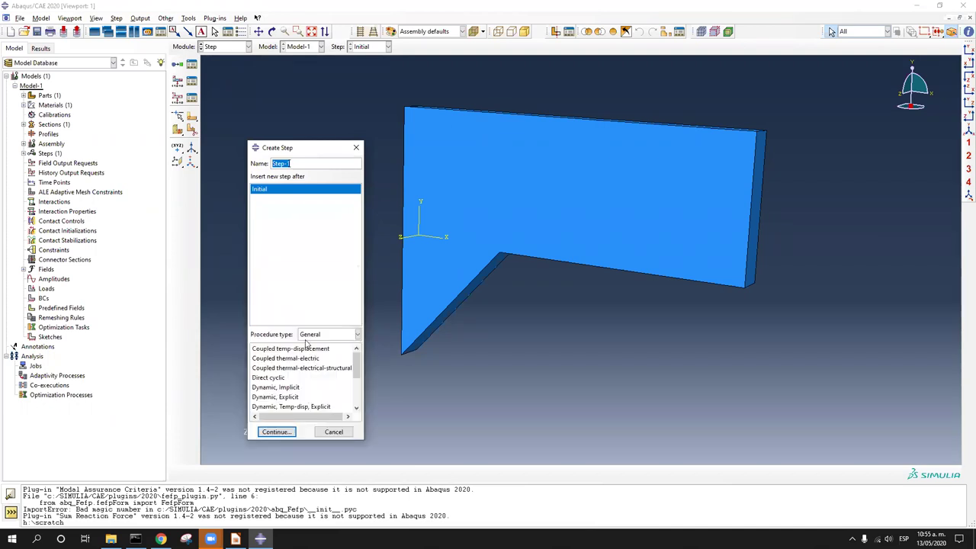
click(356, 334)
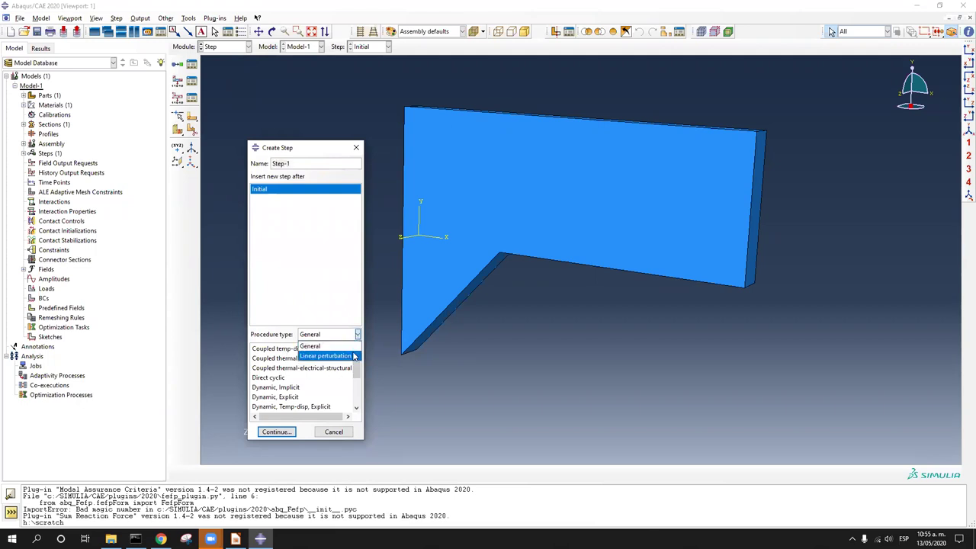
click(320, 346)
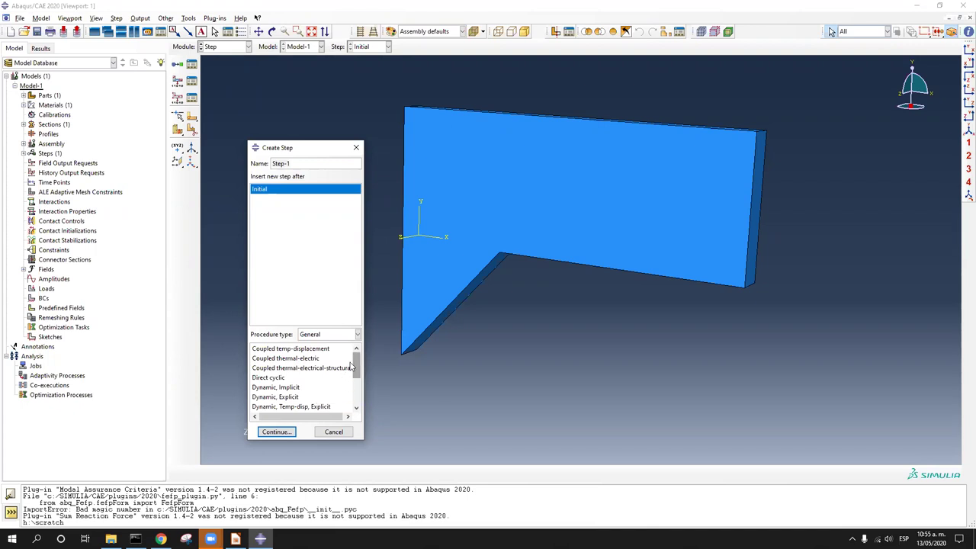
Look through the General analysis procedures, from Coupled temp-displacement to Visco.
click(285, 350)
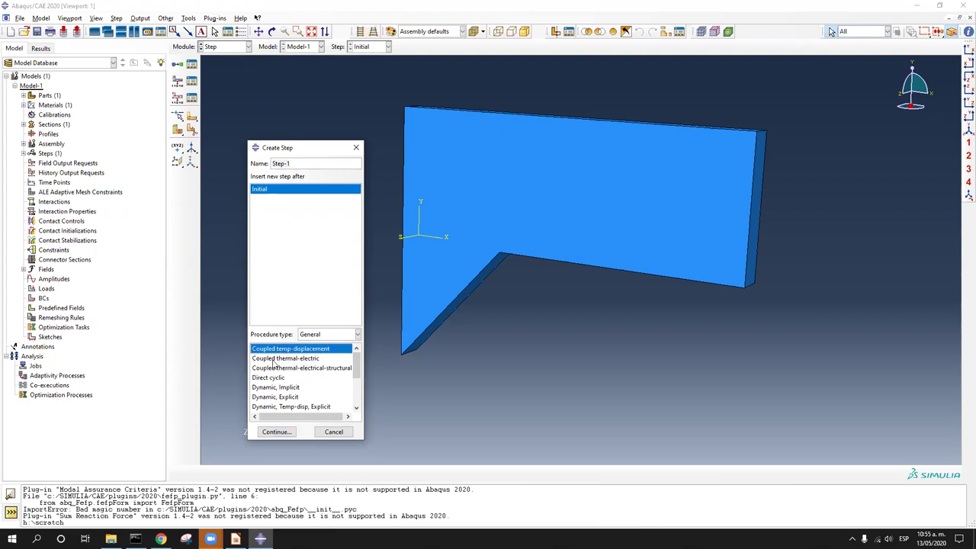
click(273, 360)
click(287, 370)
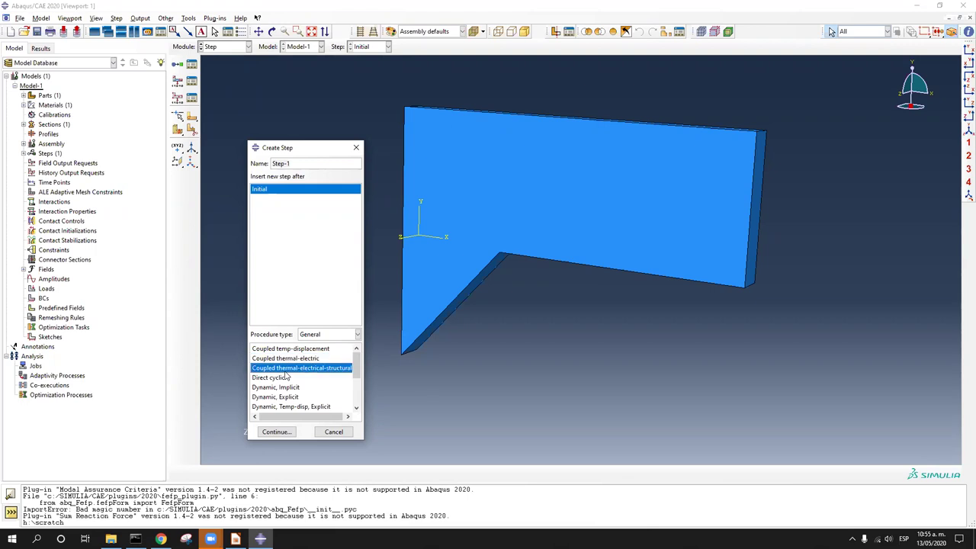
click(294, 380)
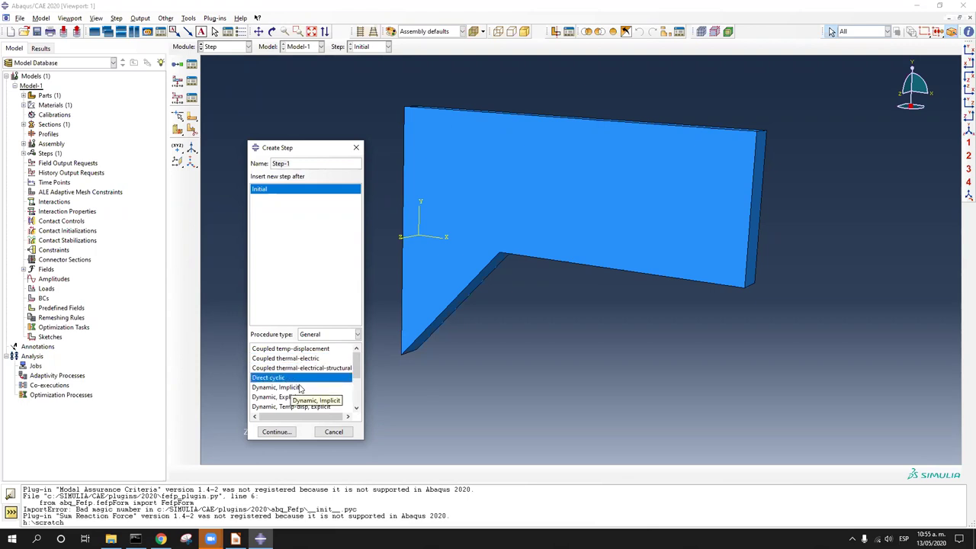
click(304, 389)
click(319, 397)
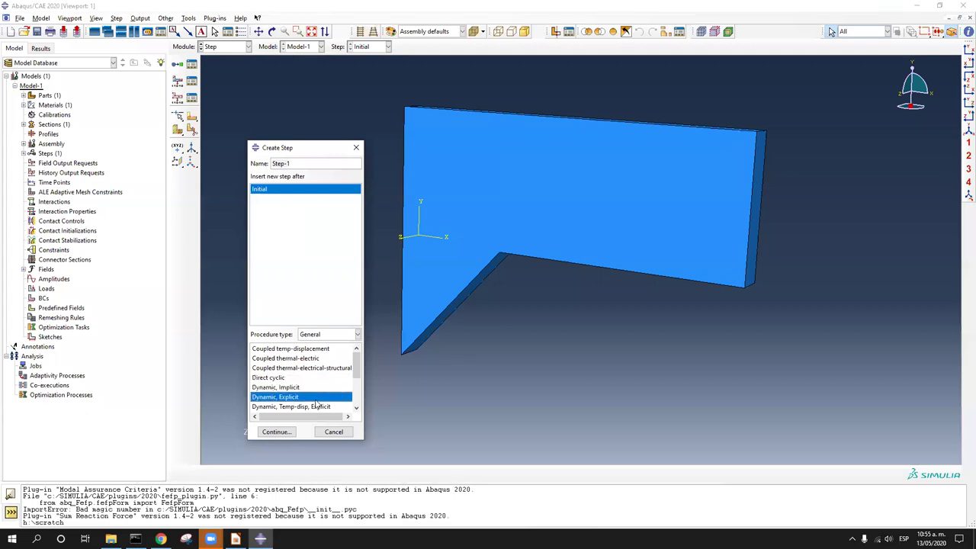
click(356, 407)
click(356, 408)
click(356, 408)
click(299, 378)
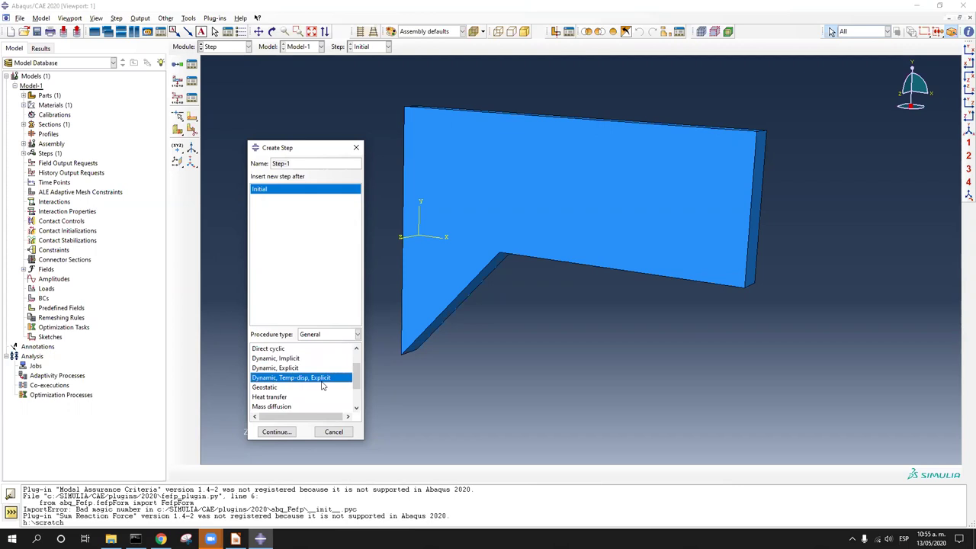
click(281, 388)
click(298, 398)
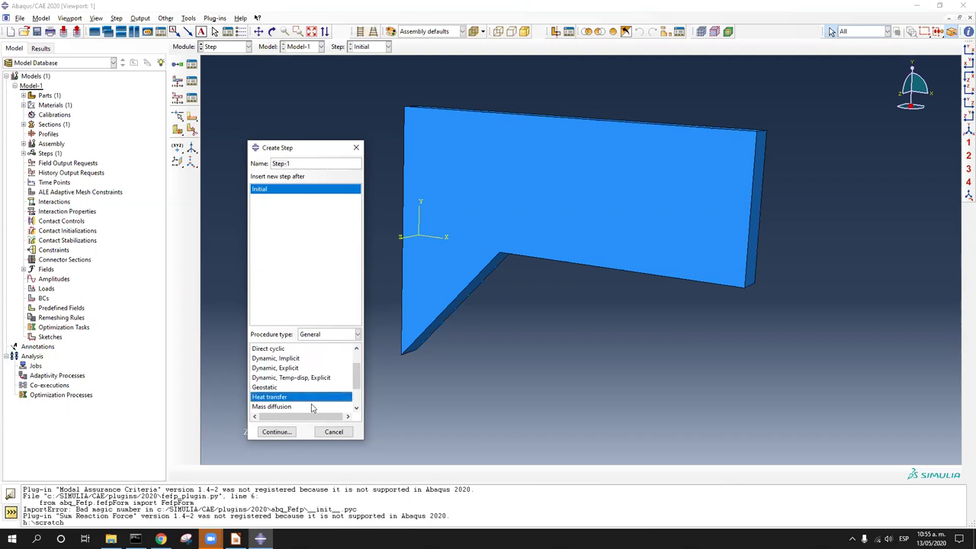
click(356, 408)
click(356, 408)
click(356, 408)
click(276, 381)
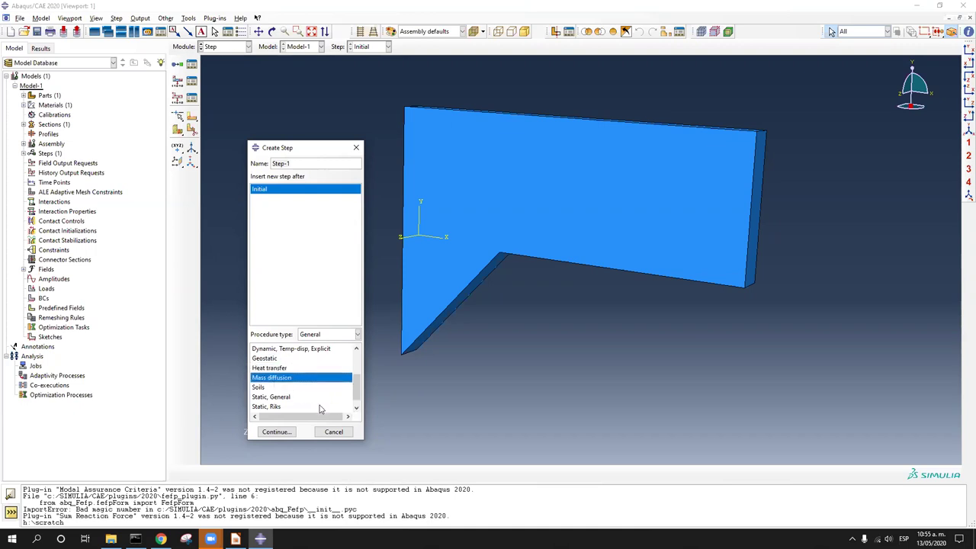
click(285, 389)
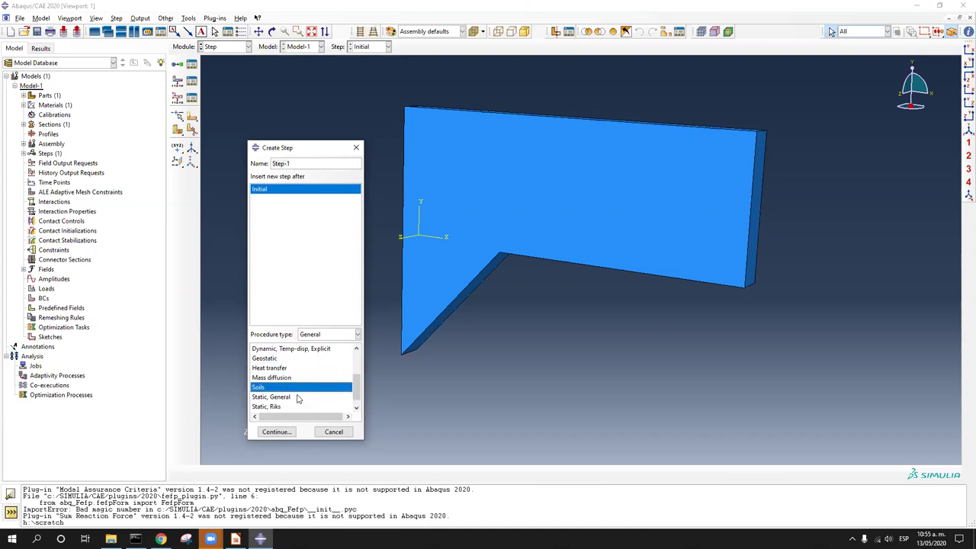
click(298, 397)
click(357, 409)
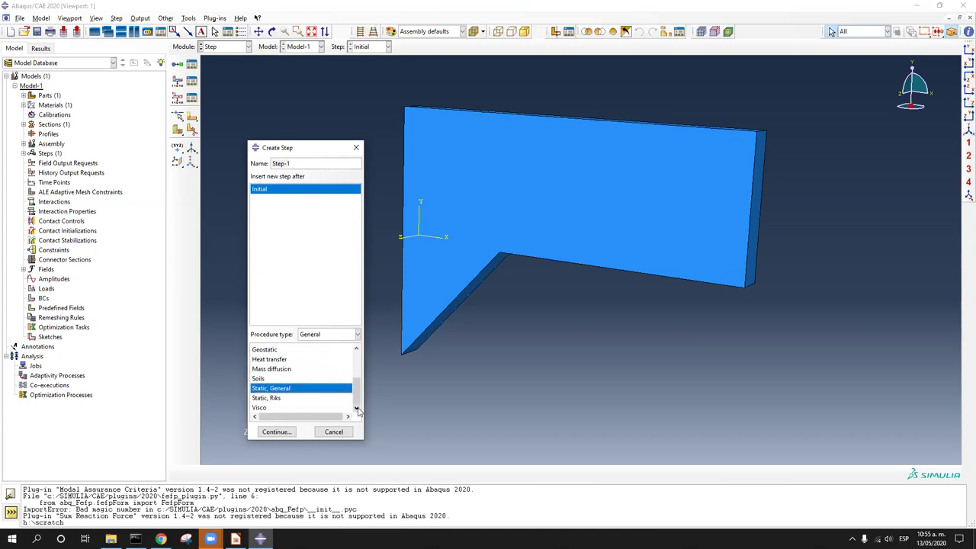
click(314, 398)
click(317, 410)
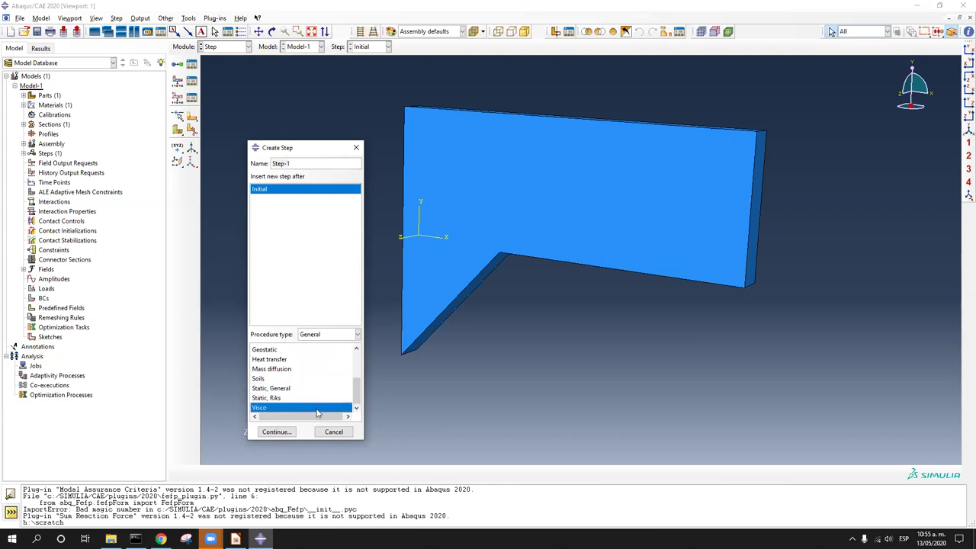
Look through the Linear perturbation procedures, including Buckle, Frequency, static and steady-state dynamics.
click(327, 336)
click(331, 355)
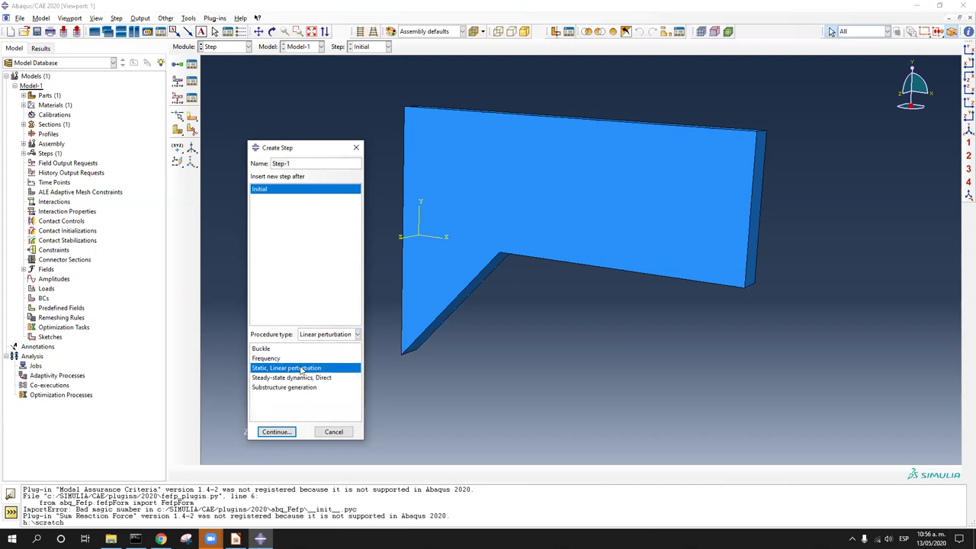
click(267, 350)
click(304, 359)
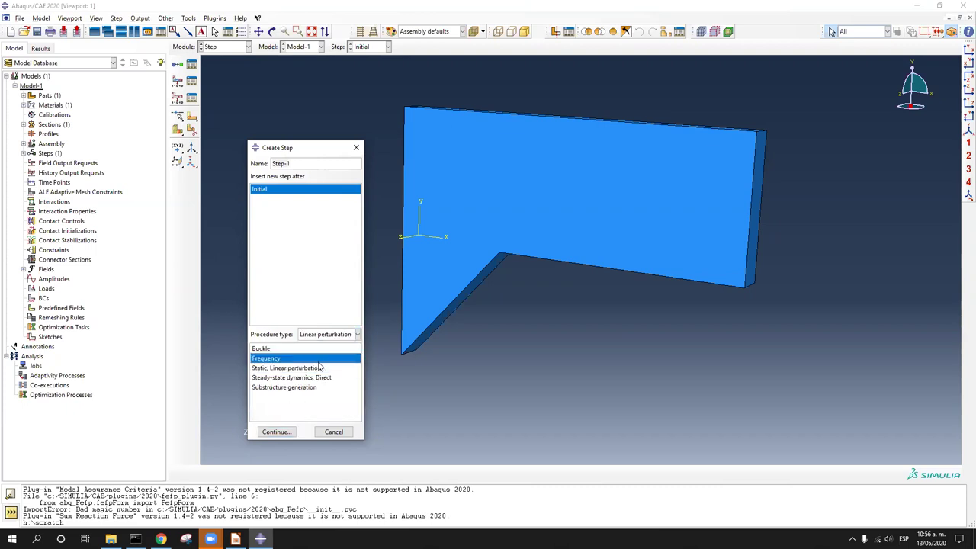
click(330, 370)
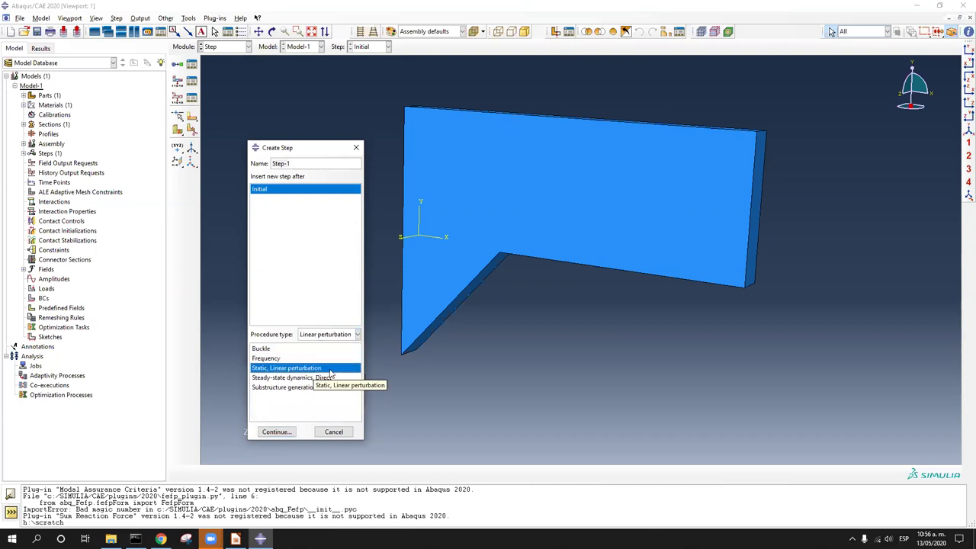
click(340, 379)
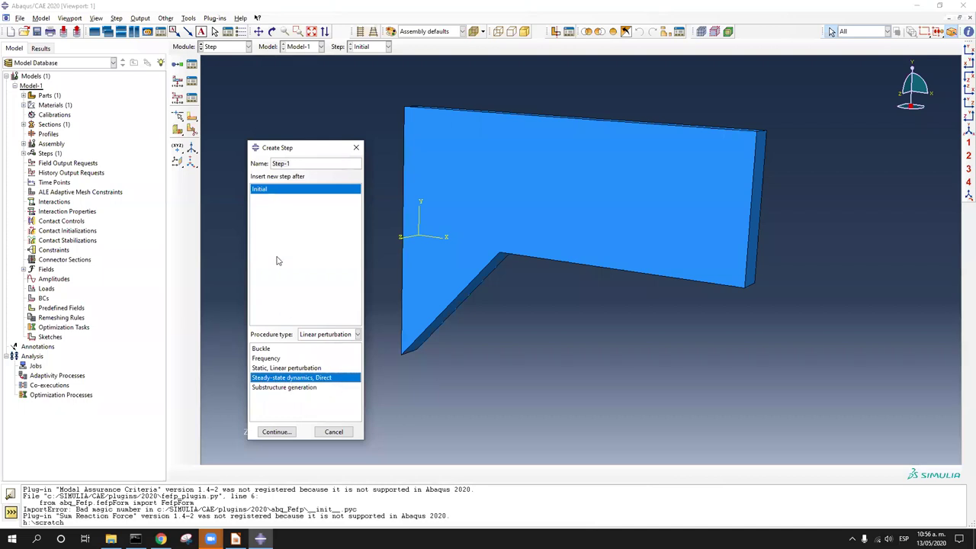
Choose the Static, General procedure for Step-1 and enter Flexion as its description.
click(322, 339)
click(324, 345)
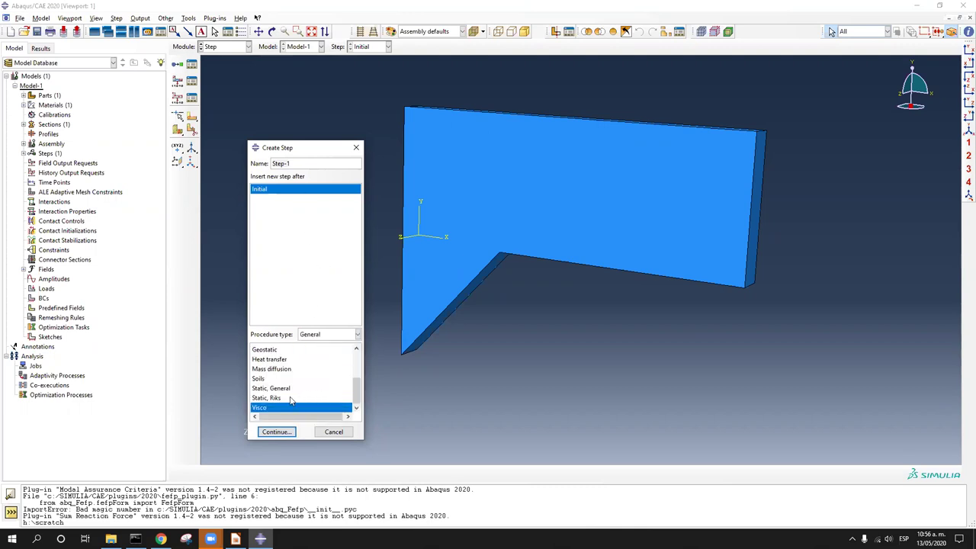
click(289, 389)
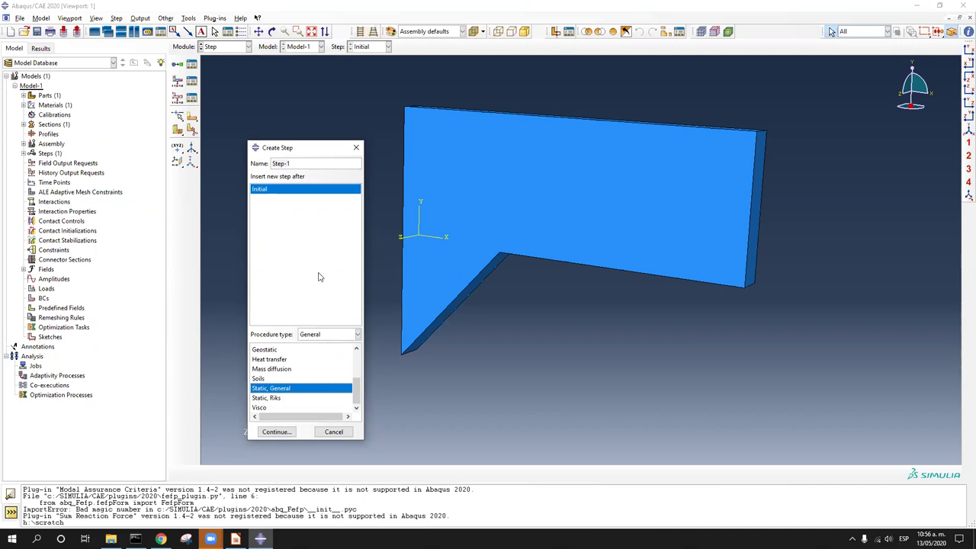
click(278, 432)
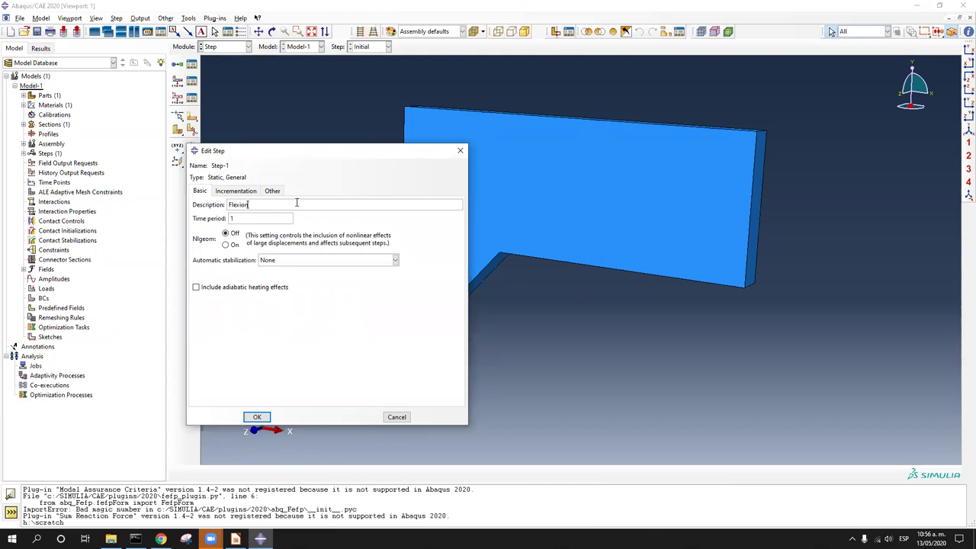
Turn on Nlgeom, set the initial increment size to 0.1 with a time period of 1, and create the step.
click(231, 250)
click(235, 190)
double_click(257, 244)
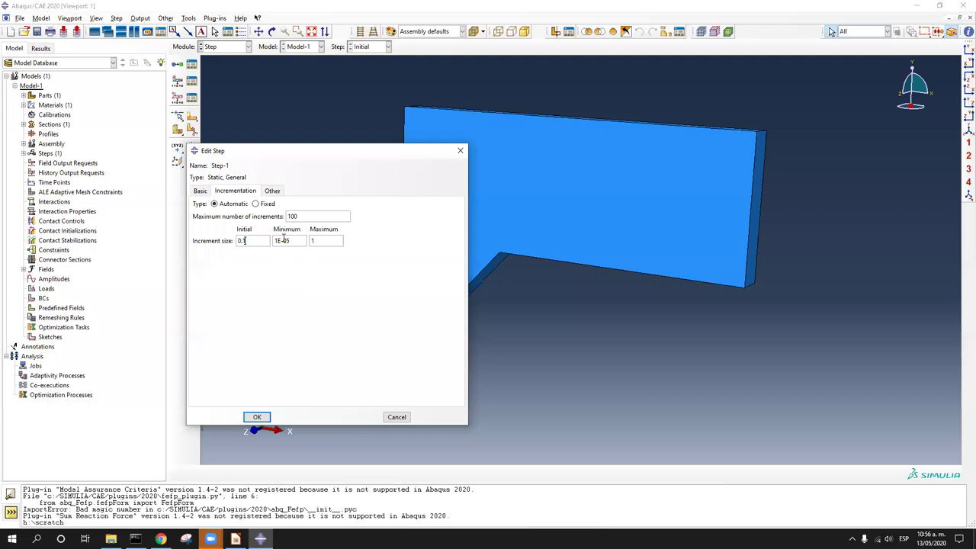
click(201, 191)
double_click(255, 218)
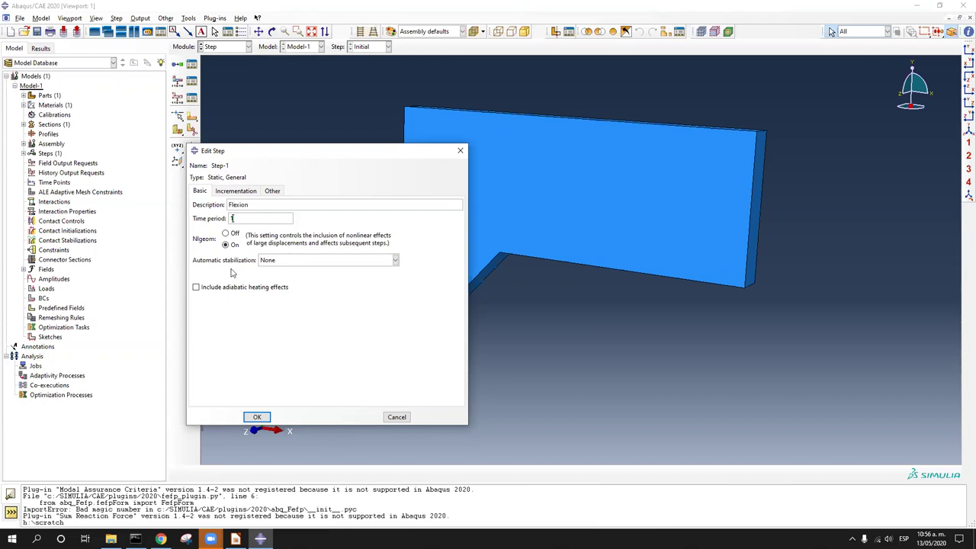
click(214, 535)
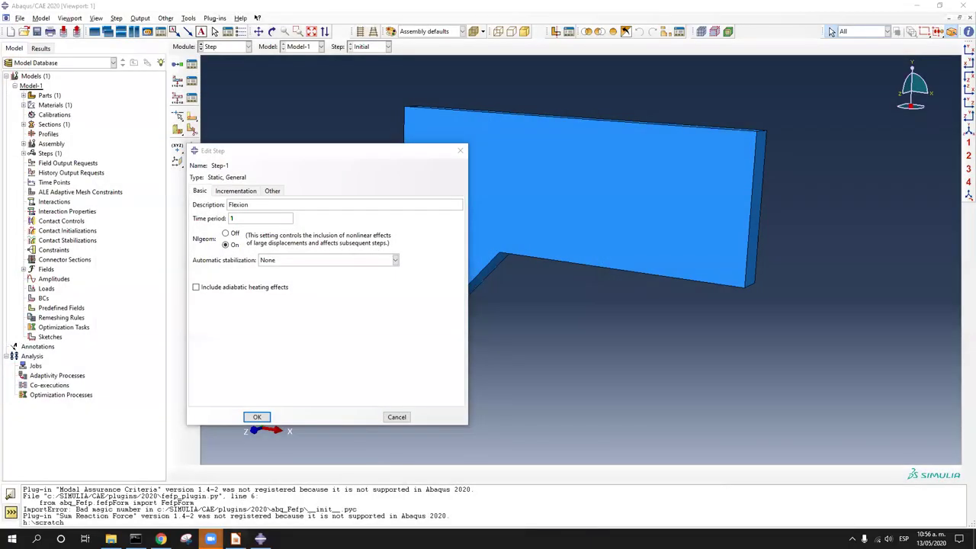
click(210, 538)
click(143, 488)
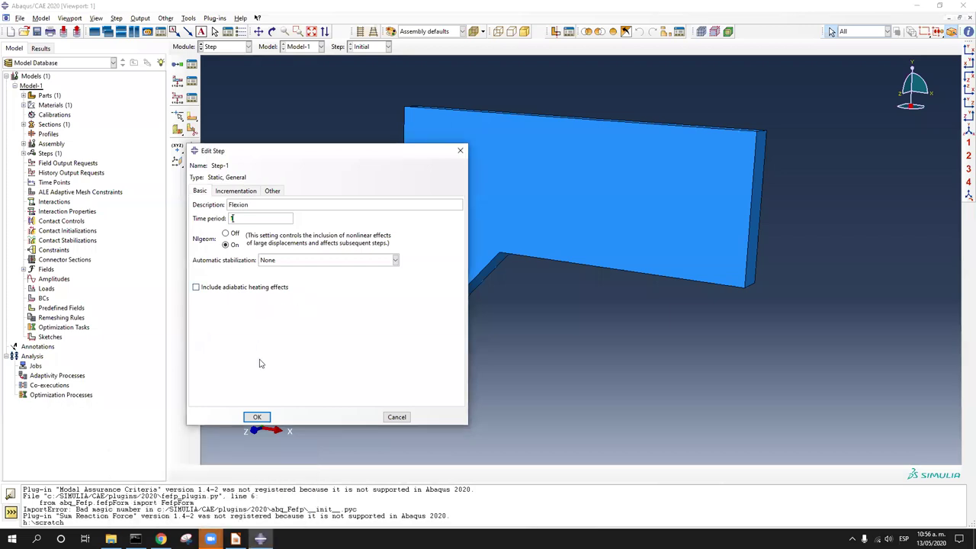
click(257, 417)
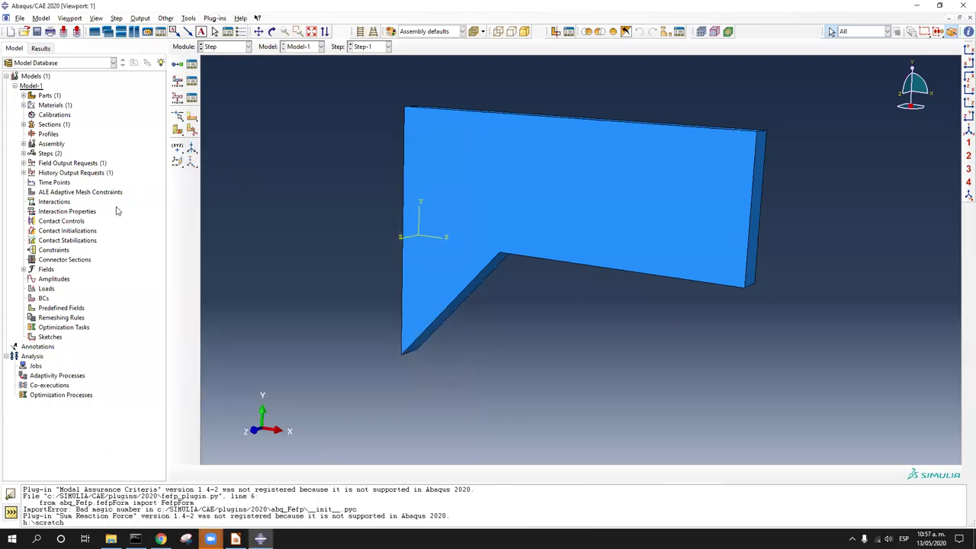
Exclude the Contact variables from Step-1's field output request F-Output-1.
click(24, 154)
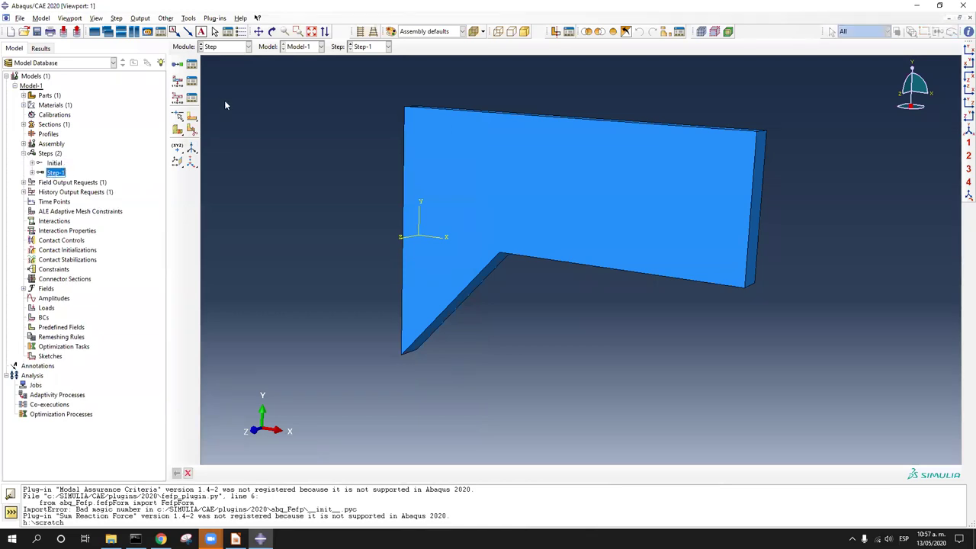
click(192, 81)
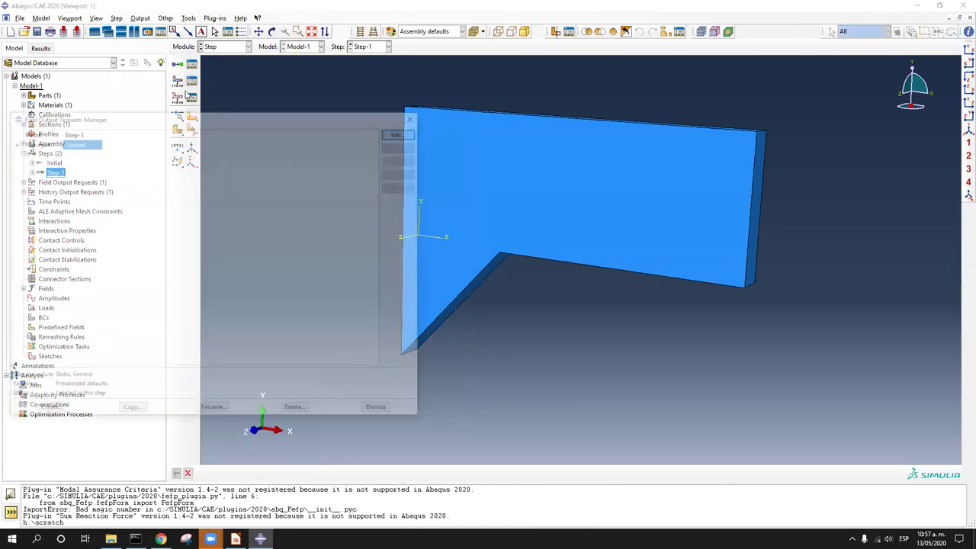
click(403, 131)
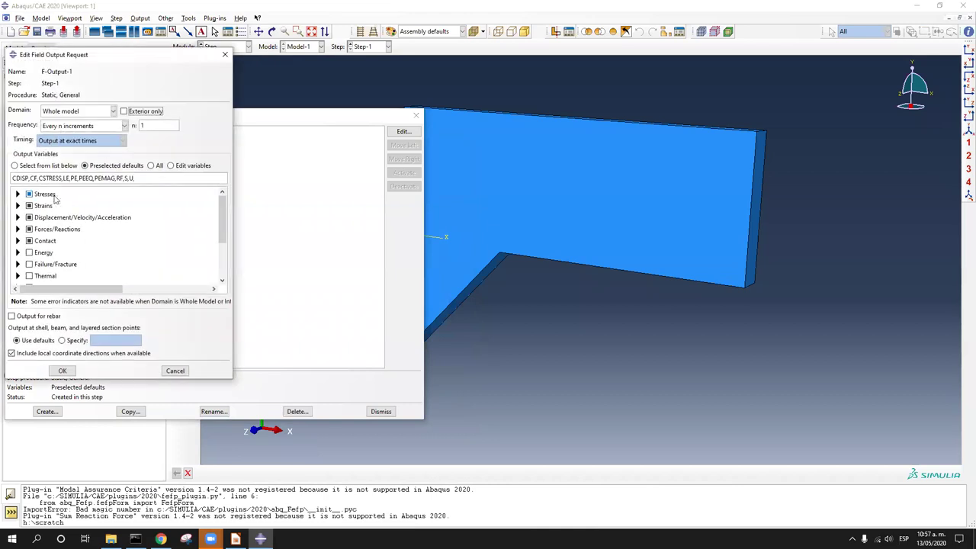
drag(29, 178, 13, 181)
click(29, 241)
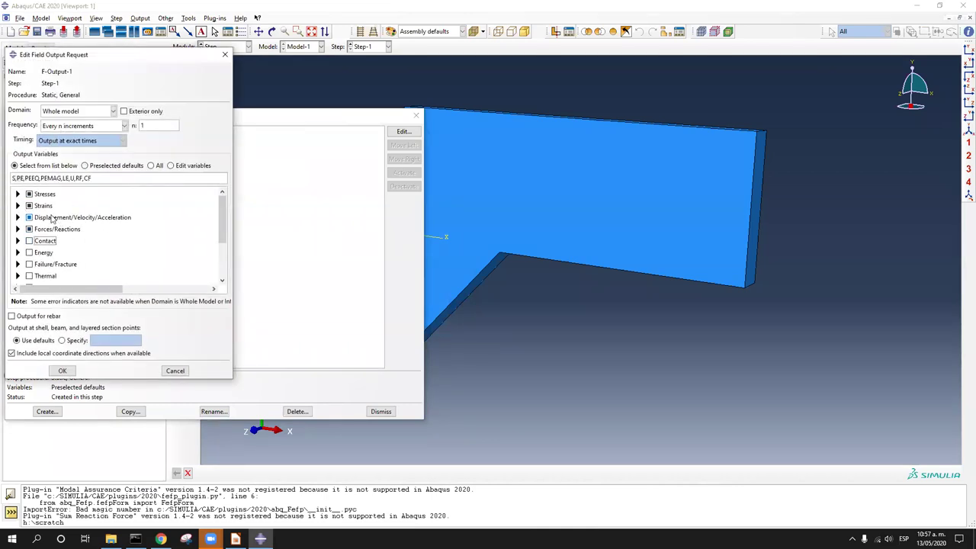
Review the requested variables S, PE, PEEQ, PEMAG, LE, U, RF and CF, and save the field output request.
click(12, 178)
drag(40, 178, 26, 180)
triple_click(49, 183)
click(55, 178)
click(73, 179)
click(77, 180)
double_click(87, 179)
click(62, 370)
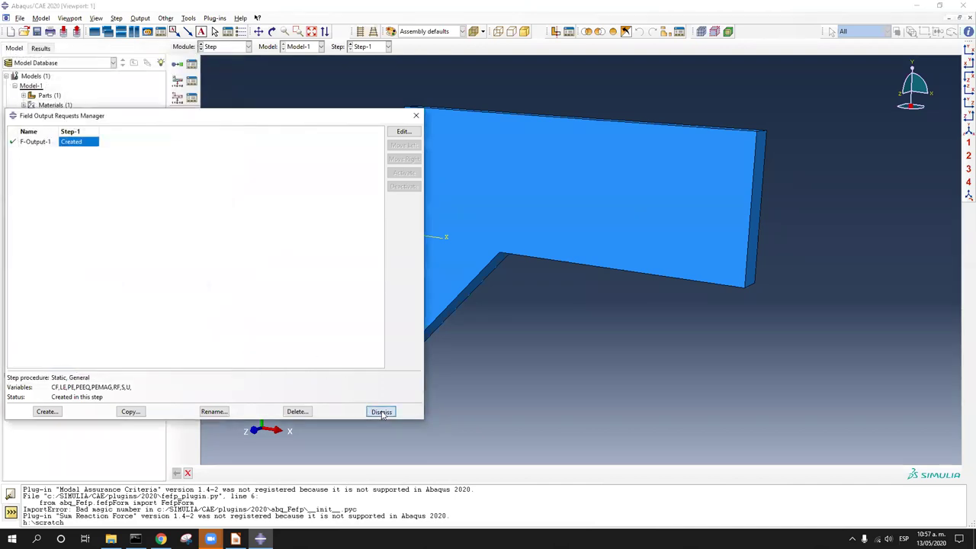
click(380, 410)
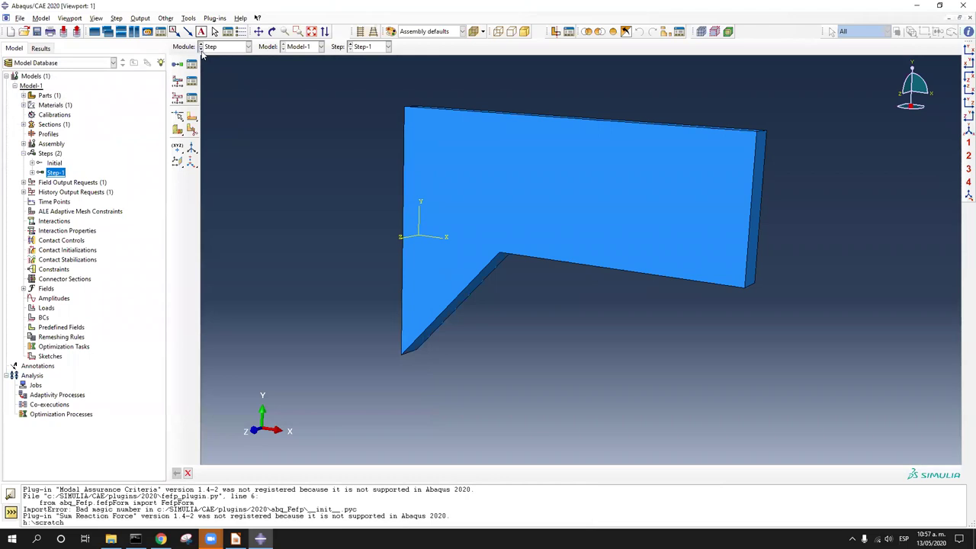
Switch to the Interaction module, leave it without defining any interactions, and go on to the Load module for Step-1.
click(206, 46)
click(221, 100)
drag(528, 228, 508, 309)
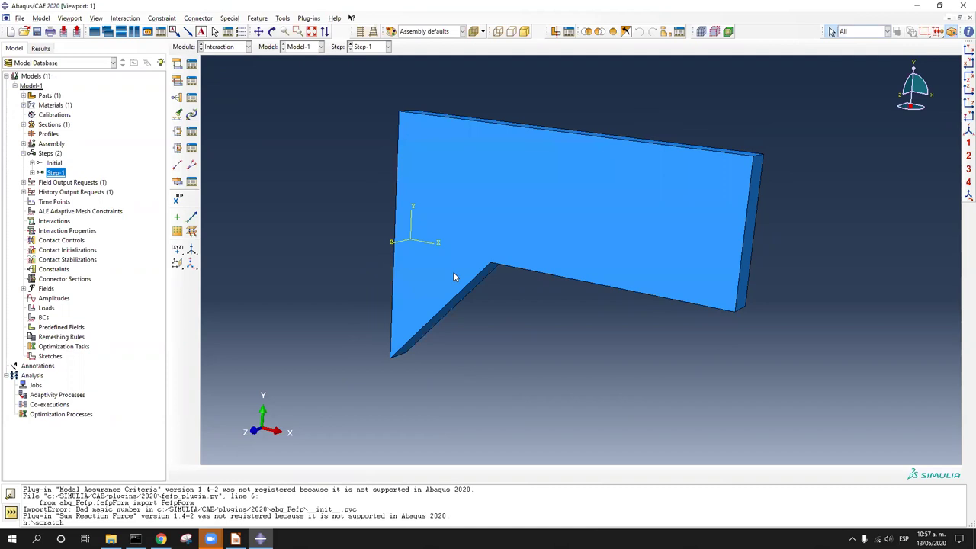
click(202, 47)
click(233, 111)
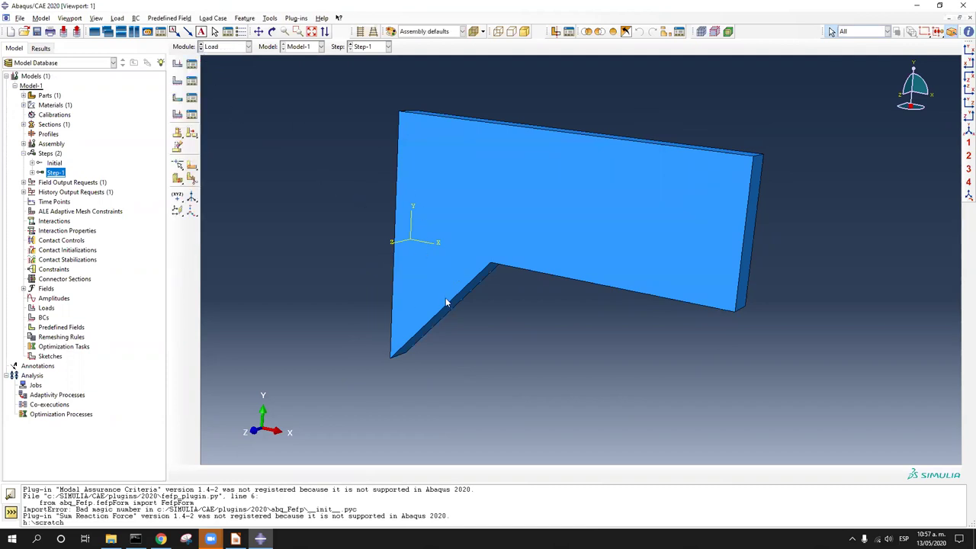
ctrl+alt+drag(445, 298, 518, 322)
ctrl+alt+drag(499, 224, 447, 224)
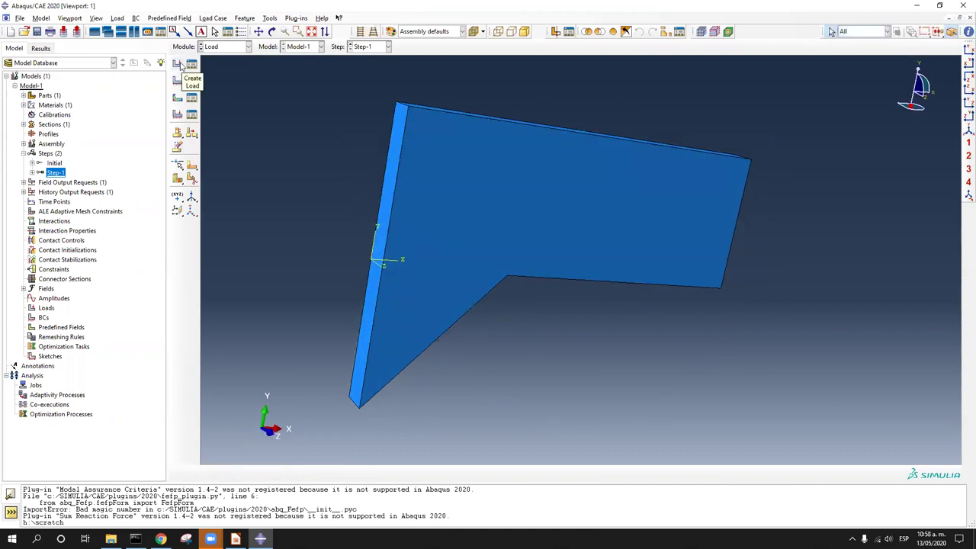
Start a mechanical concentrated-force load named Load-Vertical in Step-1.
click(178, 65)
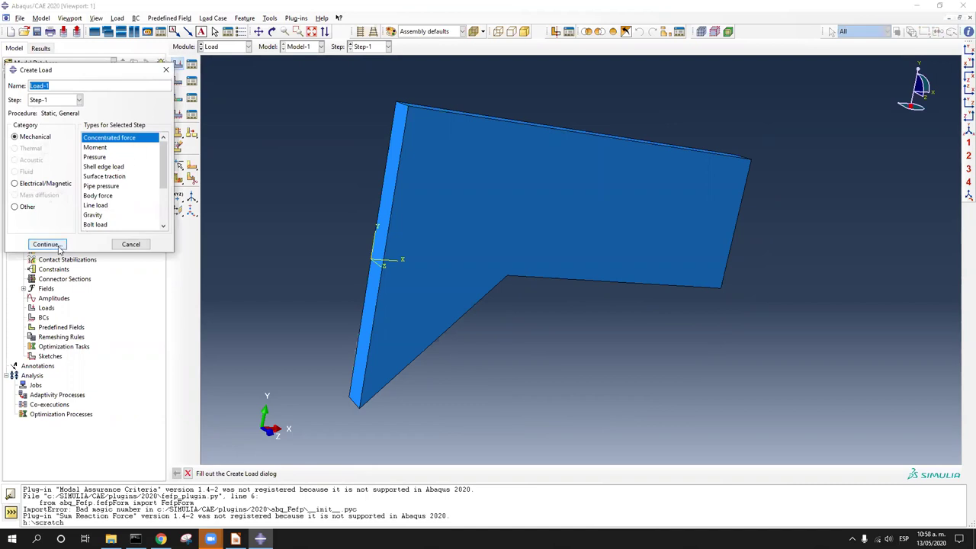
click(79, 86)
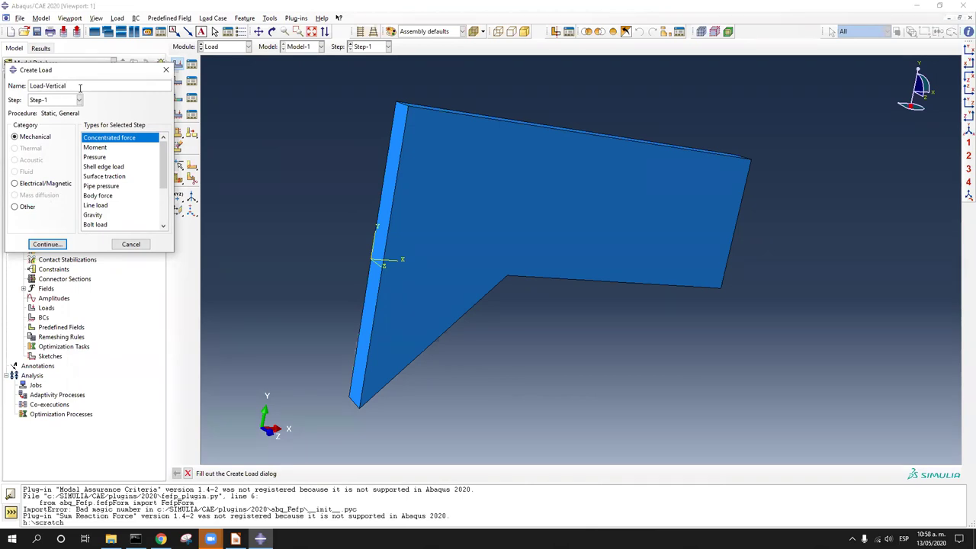
text(Vertical)
click(46, 244)
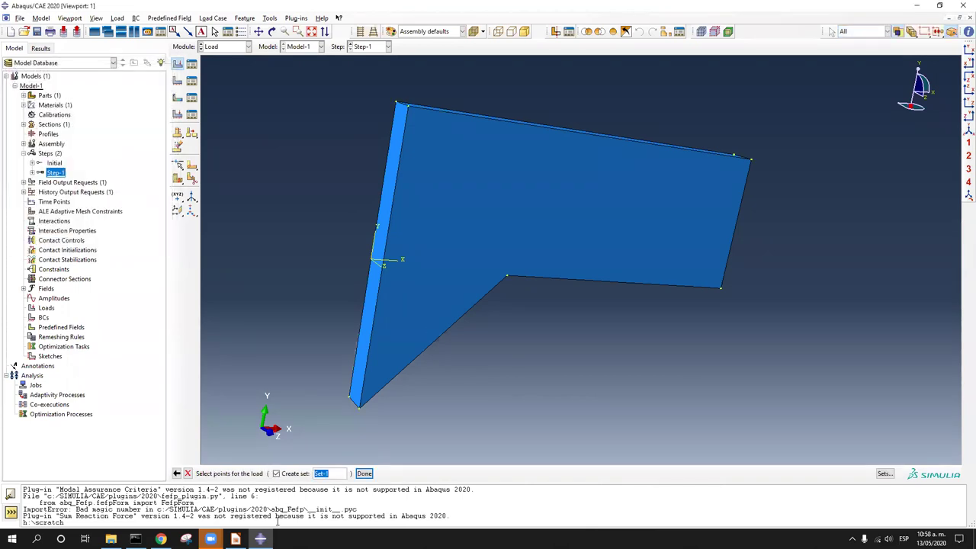
Apply the load to the two upper corner points at the beam's free end with CF2 set to -5.
drag(720, 144, 768, 180)
click(364, 473)
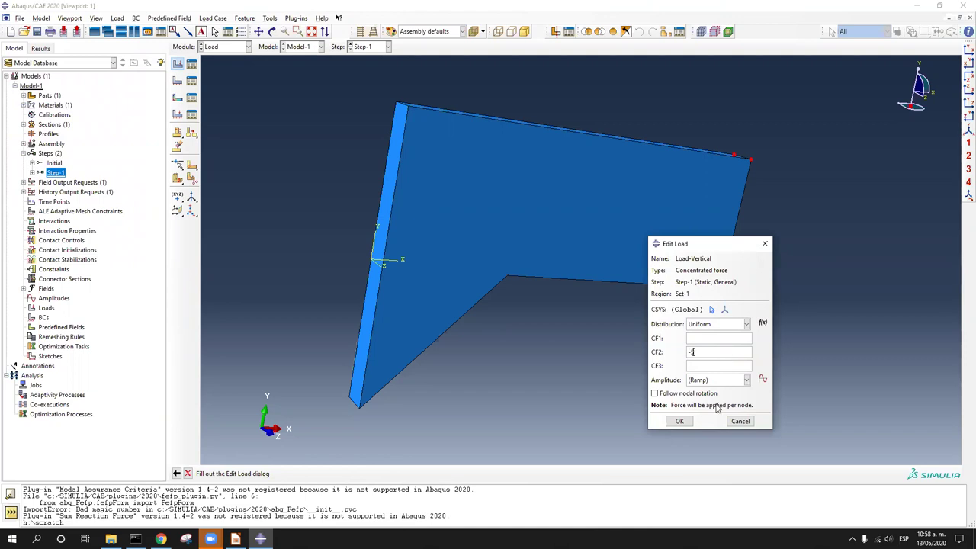
click(679, 421)
ctrl+alt+drag(740, 251, 579, 327)
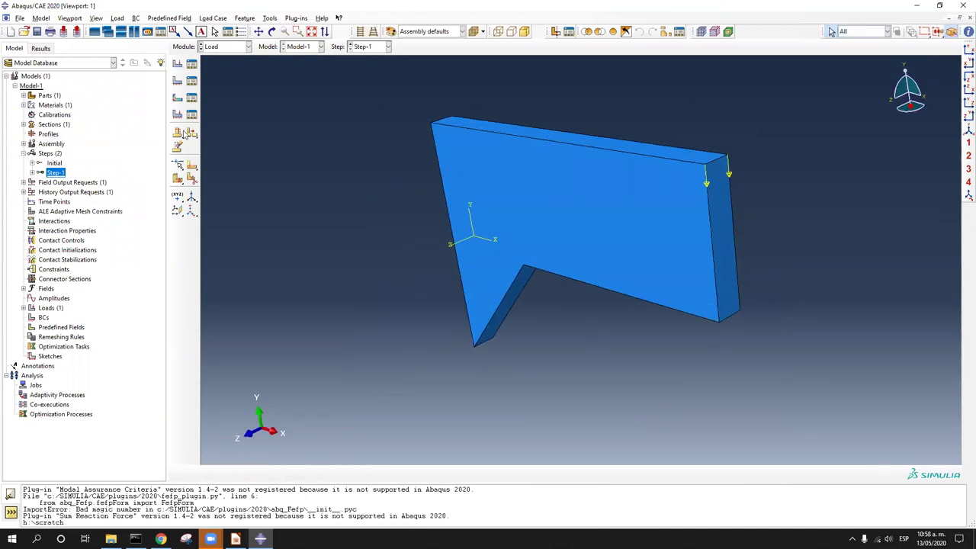
Start a Symmetry/Antisymmetry/Encastre boundary condition named BC-FIX in Step-1 on the beam's tall end face, stored as Set-FIX.
click(177, 81)
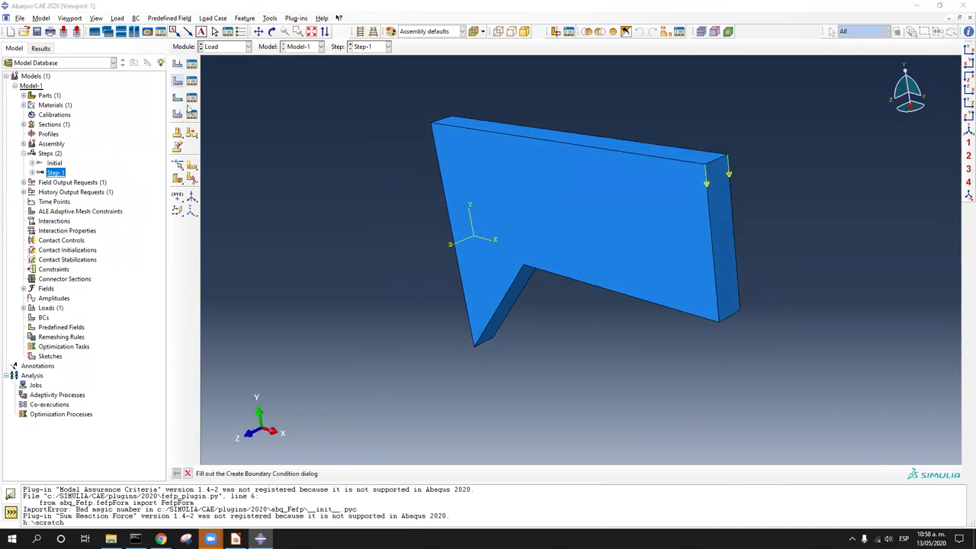
ctrl+alt+drag(398, 269, 416, 349)
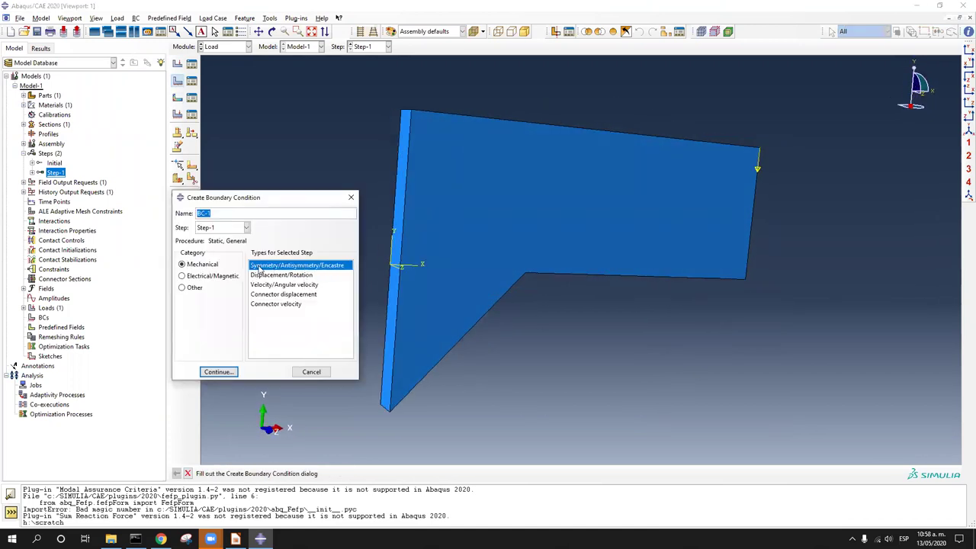
click(294, 215)
click(219, 372)
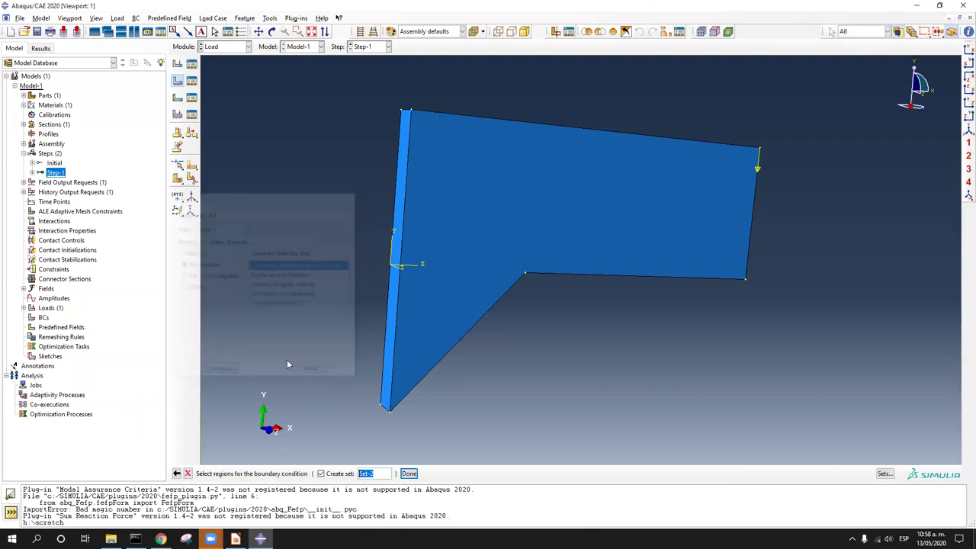
click(392, 339)
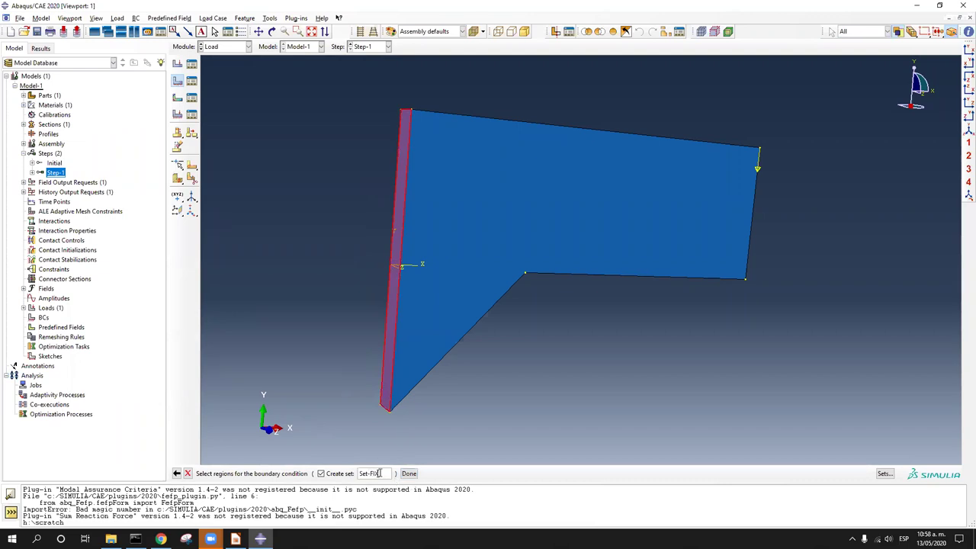
click(409, 474)
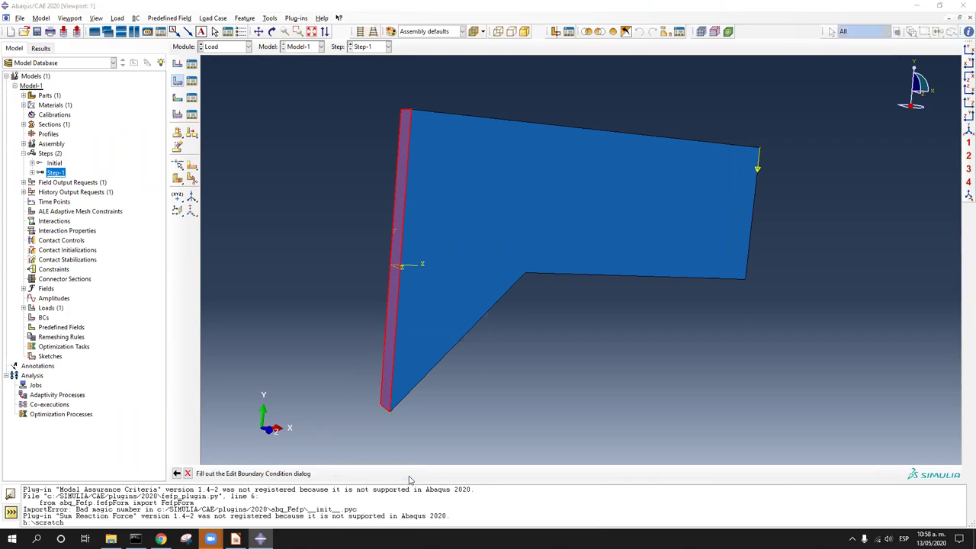
Set BC-FIX to PINNED (U1 = U2 = U3 = 0) and save the boundary condition.
drag(127, 197, 325, 148)
click(254, 291)
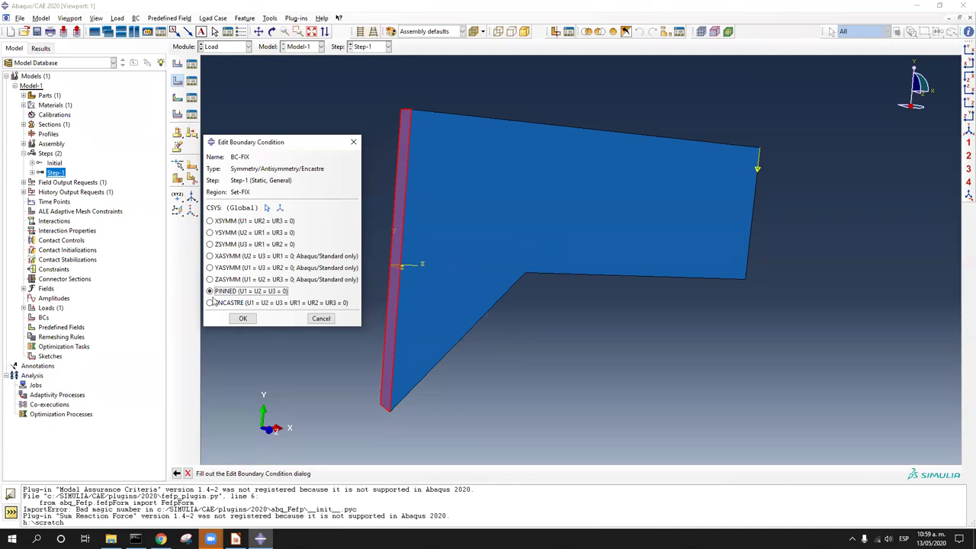
click(245, 319)
ctrl+alt+drag(440, 257, 534, 345)
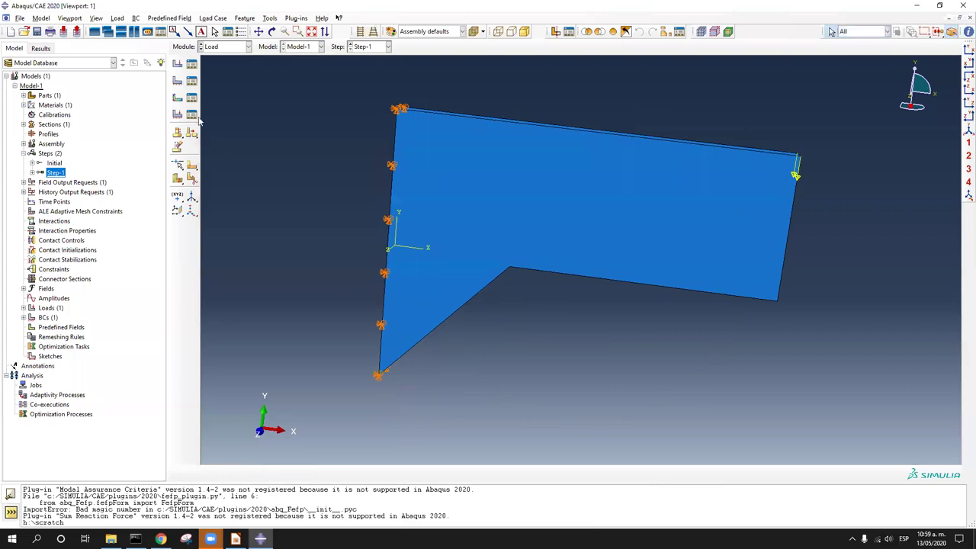
Switch to the Mesh module and set the meshing object to the part Viga.
click(217, 46)
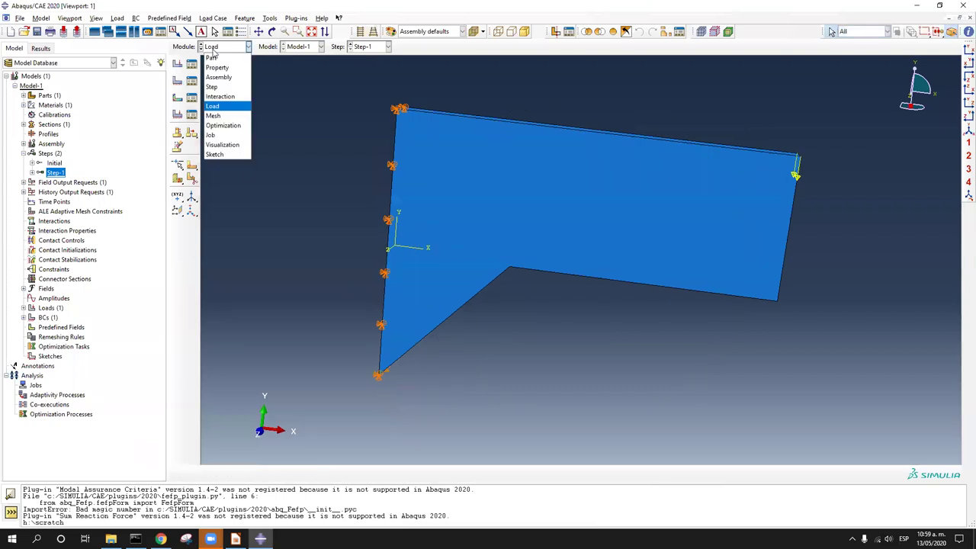
click(224, 118)
click(392, 47)
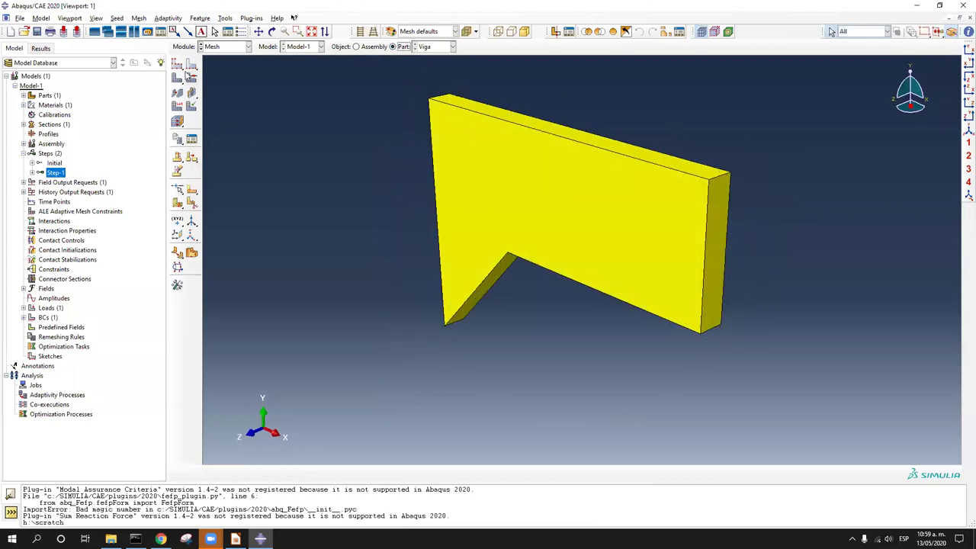
Seed the Viga part with an approximate global size of 4 and mesh it.
click(177, 66)
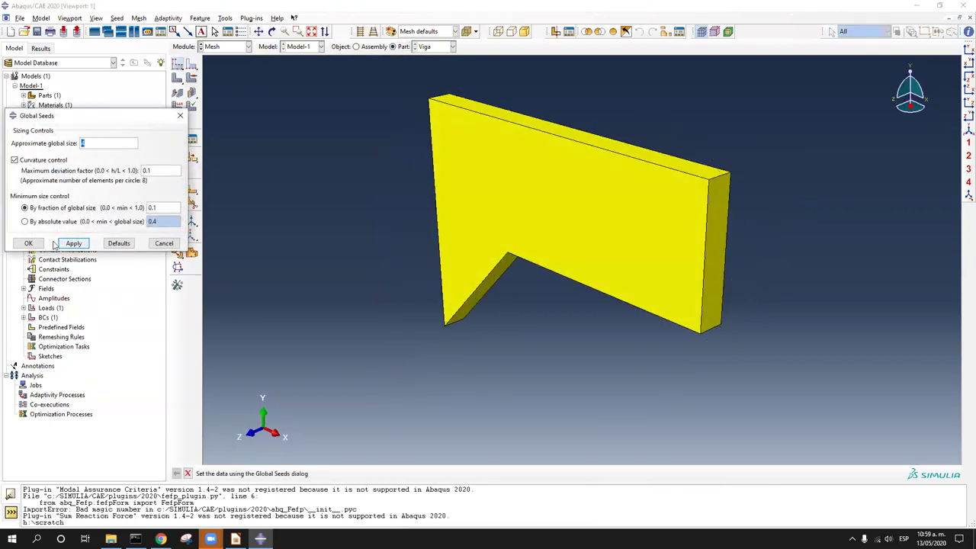
click(29, 243)
click(176, 79)
click(263, 473)
ctrl+alt+drag(470, 374, 557, 348)
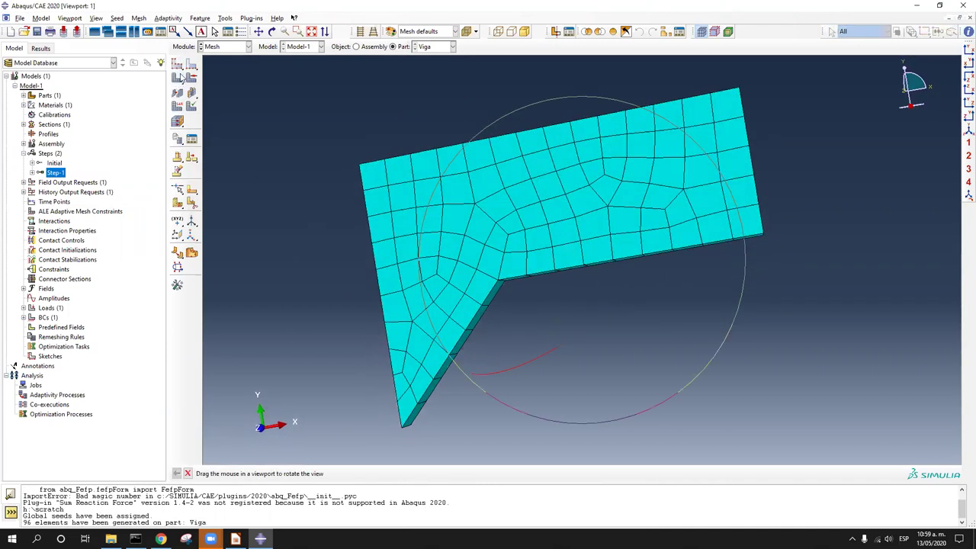
Reseed the Viga part with a smaller global element size and regenerate a finer mesh.
click(177, 64)
click(28, 242)
click(61, 166)
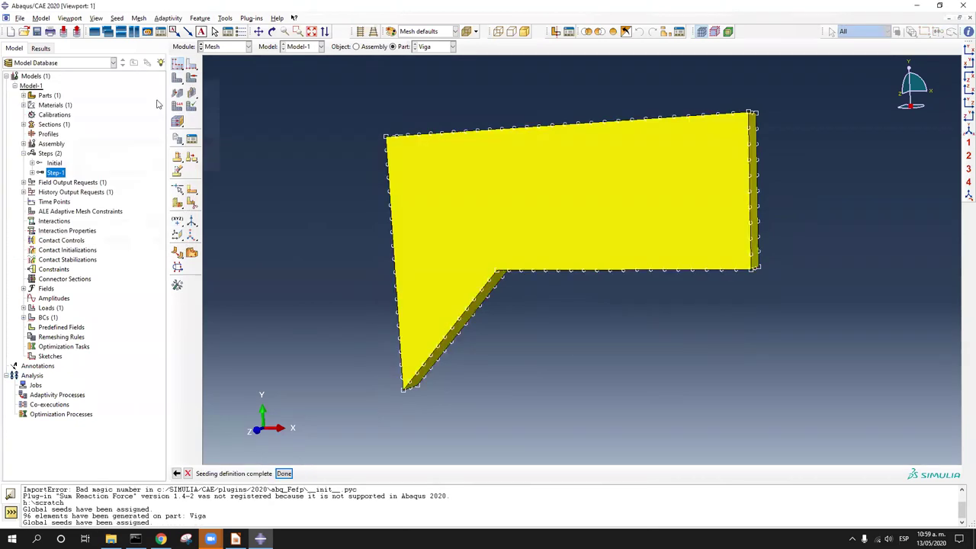
click(177, 64)
middle_click(373, 231)
ctrl+alt+drag(427, 267, 496, 305)
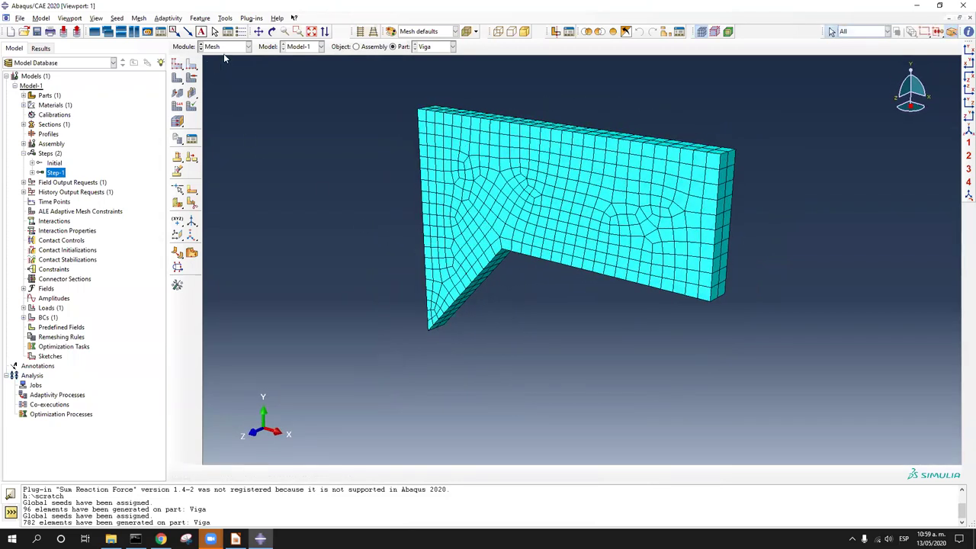
Visit the Optimization module without defining a task and go on to the Job module.
click(226, 48)
click(232, 125)
ctrl+alt+drag(498, 263, 532, 331)
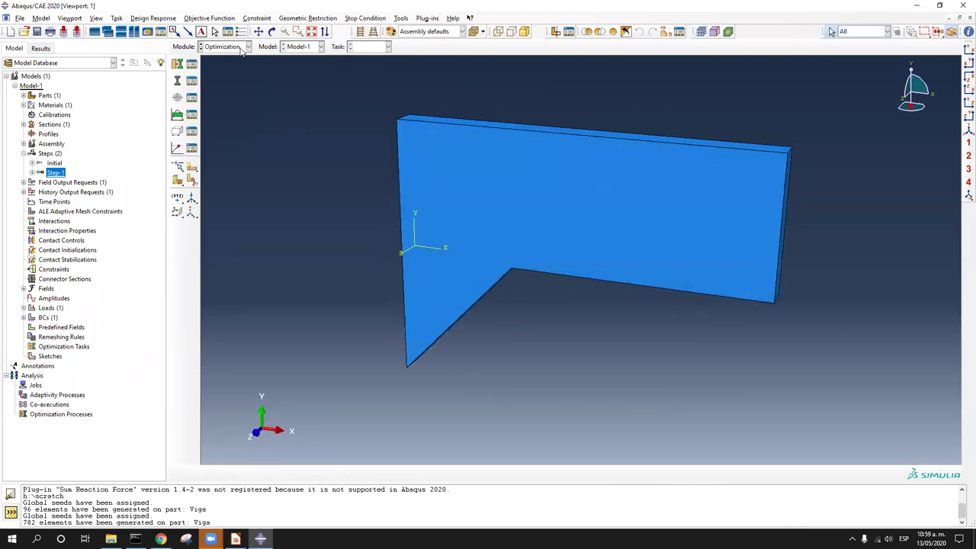
click(241, 49)
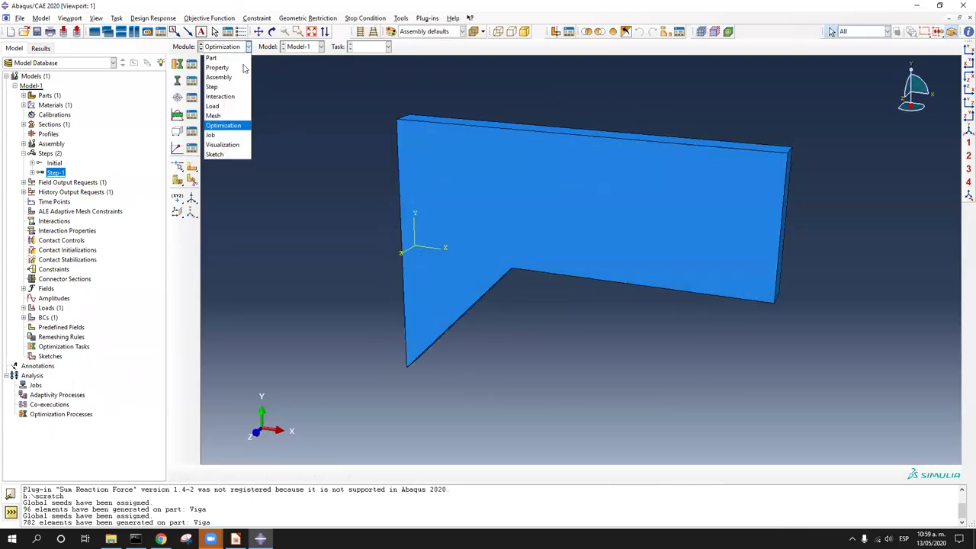
click(238, 135)
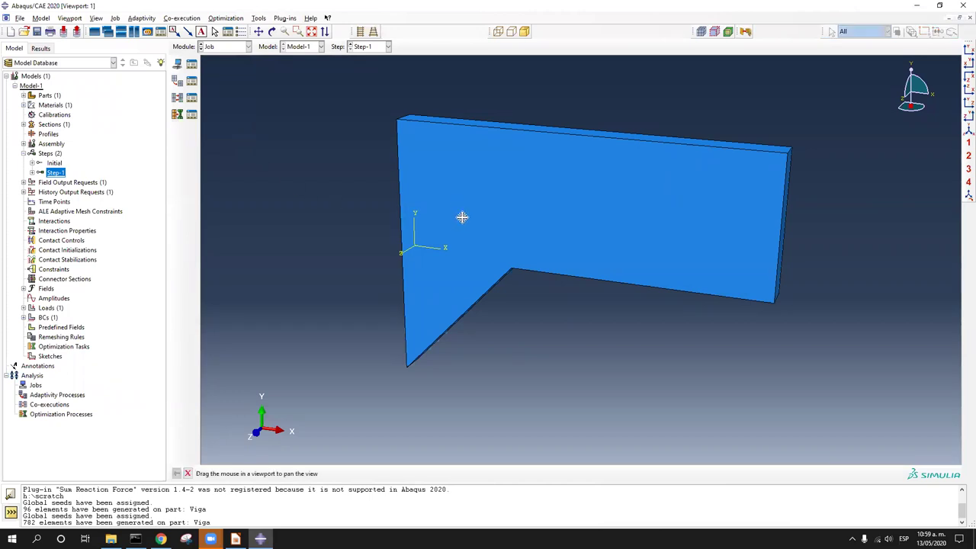
ctrl+alt+drag(462, 215, 329, 155)
Start creating a new analysis job for Model-1.
click(177, 64)
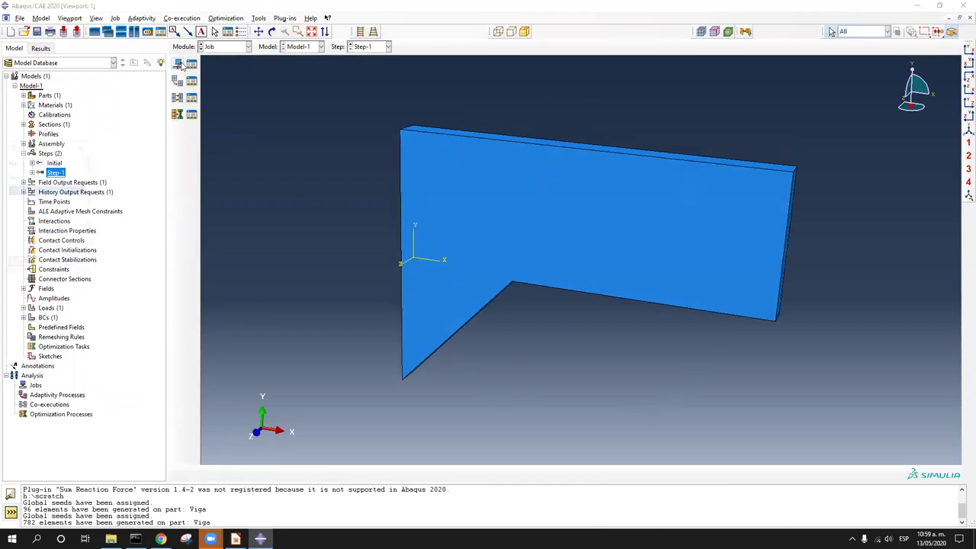